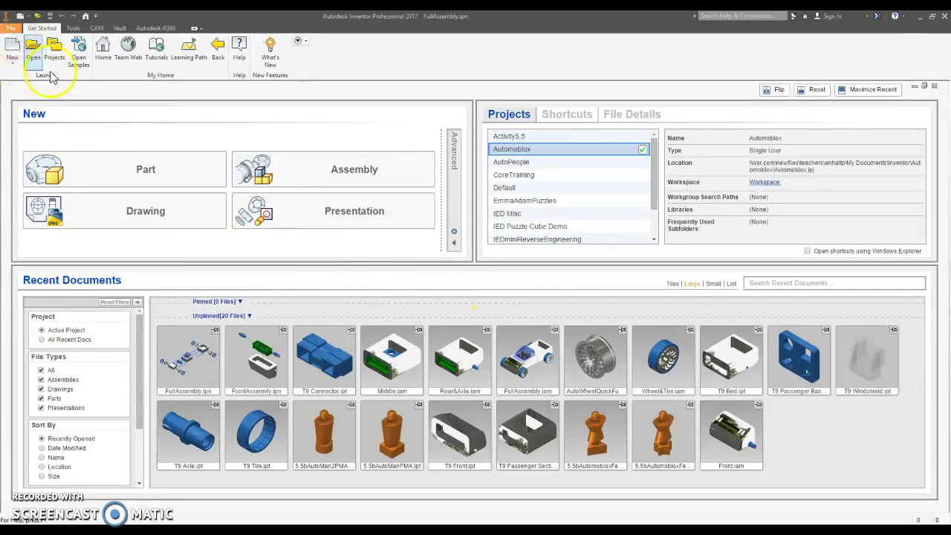
- Create a new presentation from the Standard.ipn template and insert FullAssembly.iam as its model
mouse_move(519, 339)
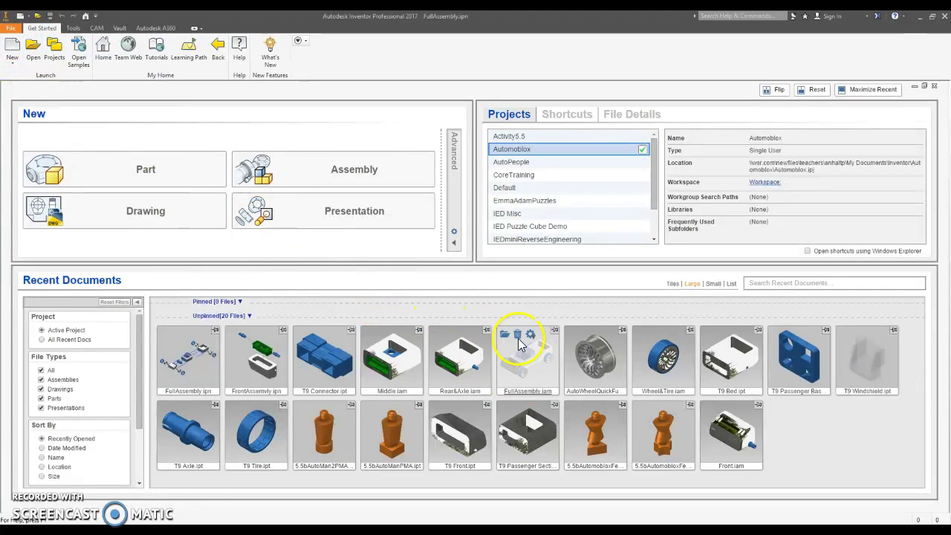
click(12, 46)
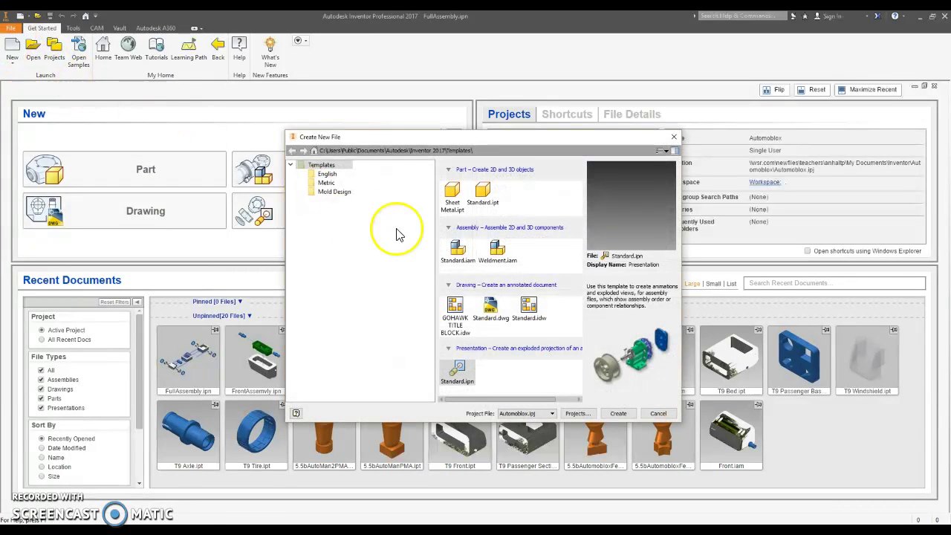
click(618, 413)
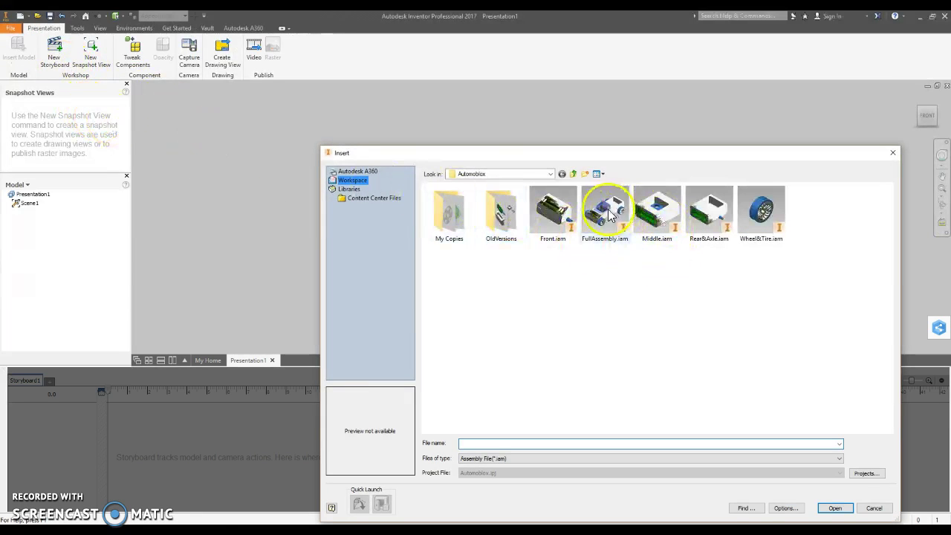
click(609, 215)
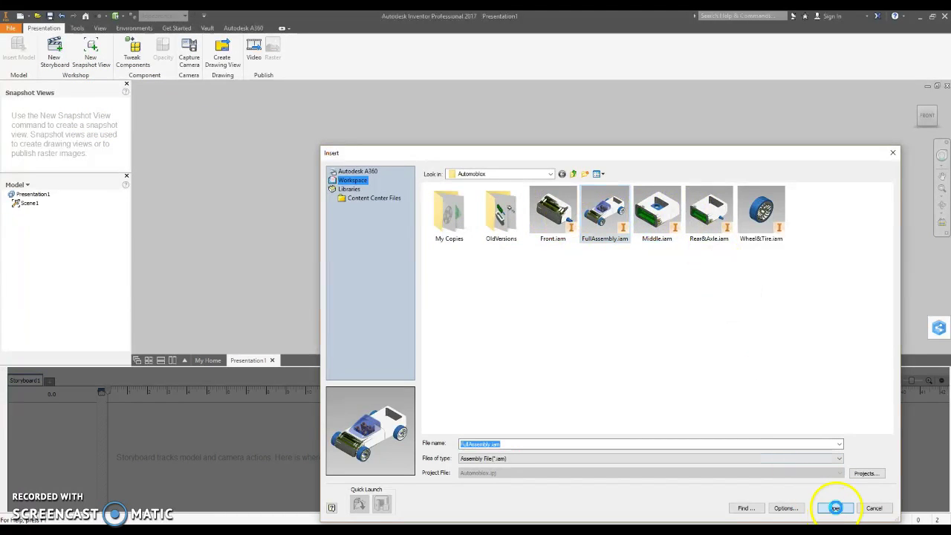
click(836, 507)
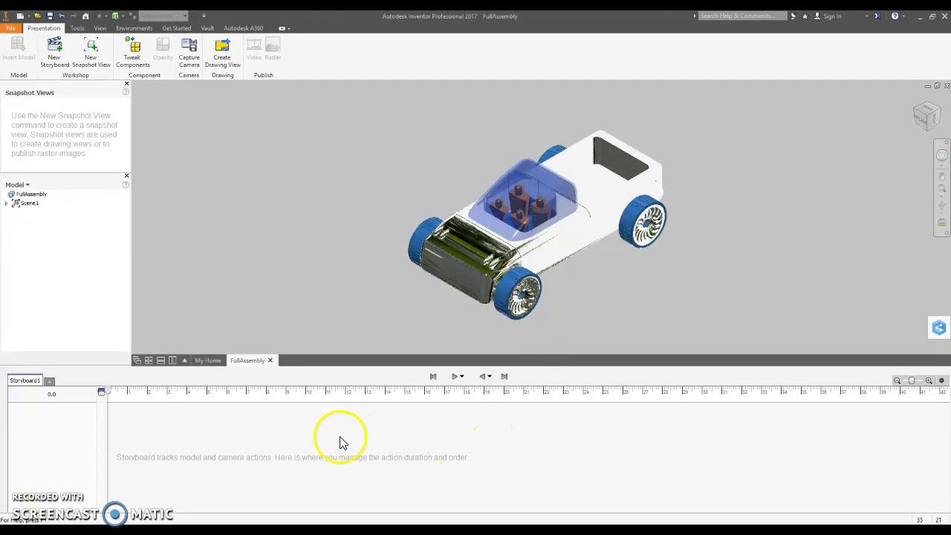
- Reduce the height of the storyboard area to give the car model more viewing room
drag(550, 364, 590, 416)
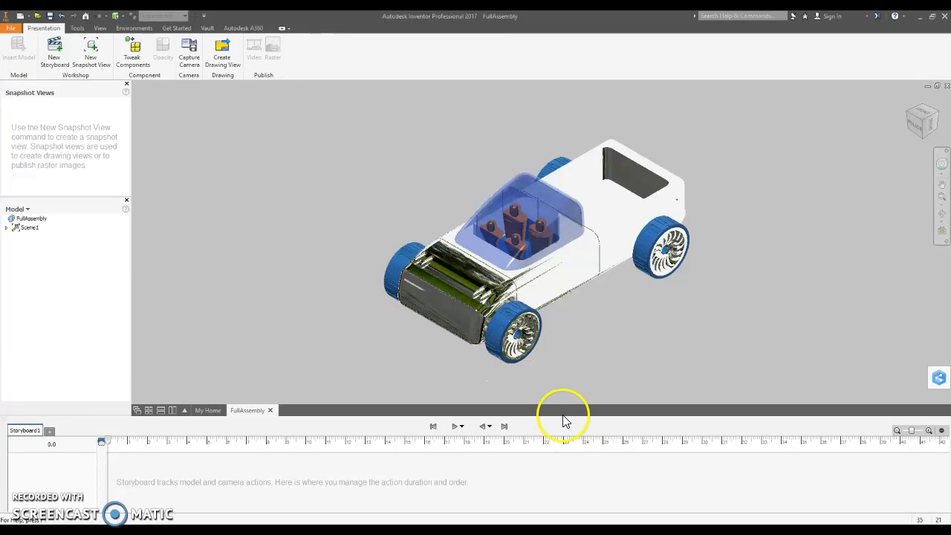
drag(562, 418, 560, 450)
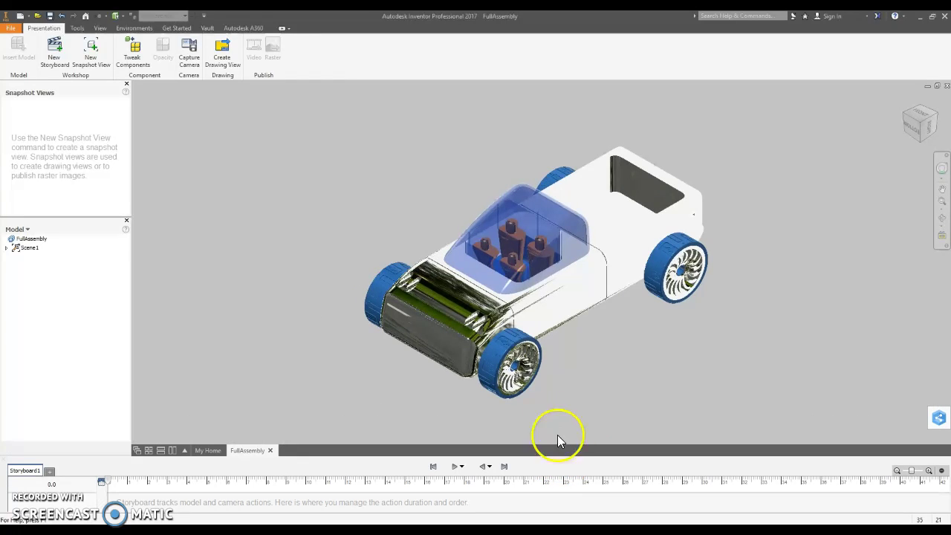
click(546, 338)
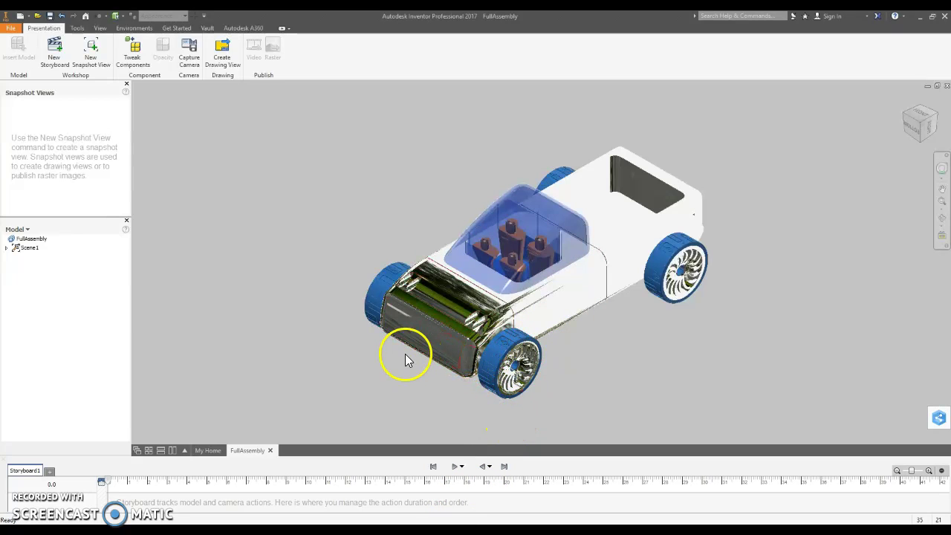
click(515, 355)
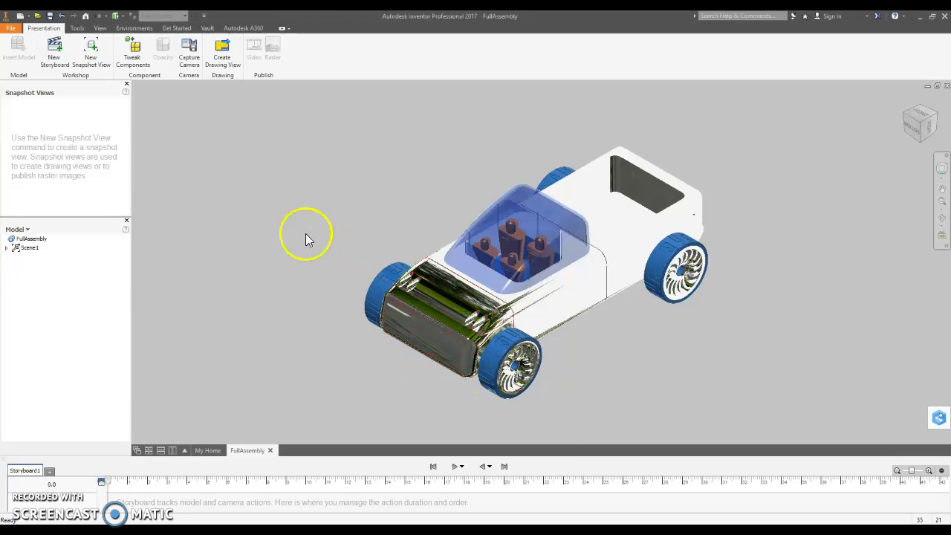
middle_drag(587, 329, 616, 301)
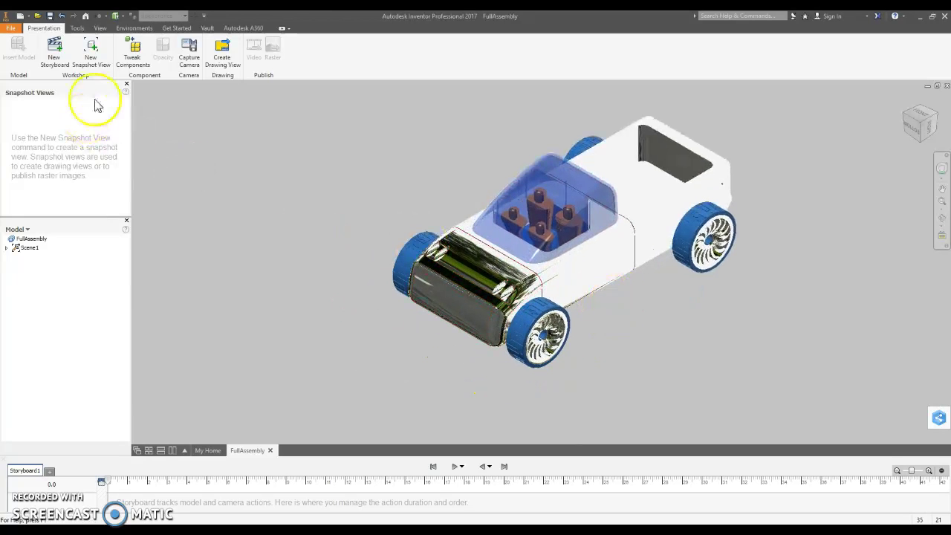
- Tweak the car's front body with both front tires and wheels, moving them about 4.65 in forward from the cabin
click(132, 52)
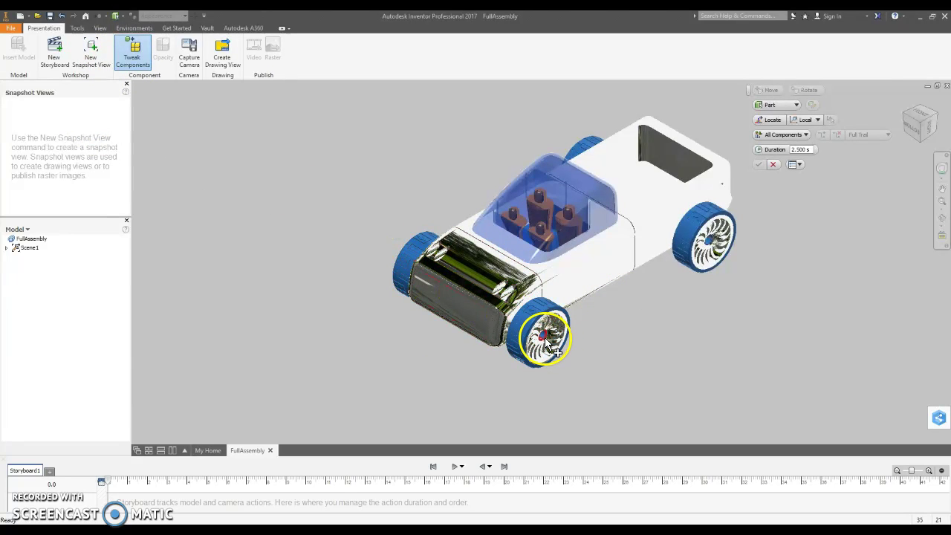
click(462, 276)
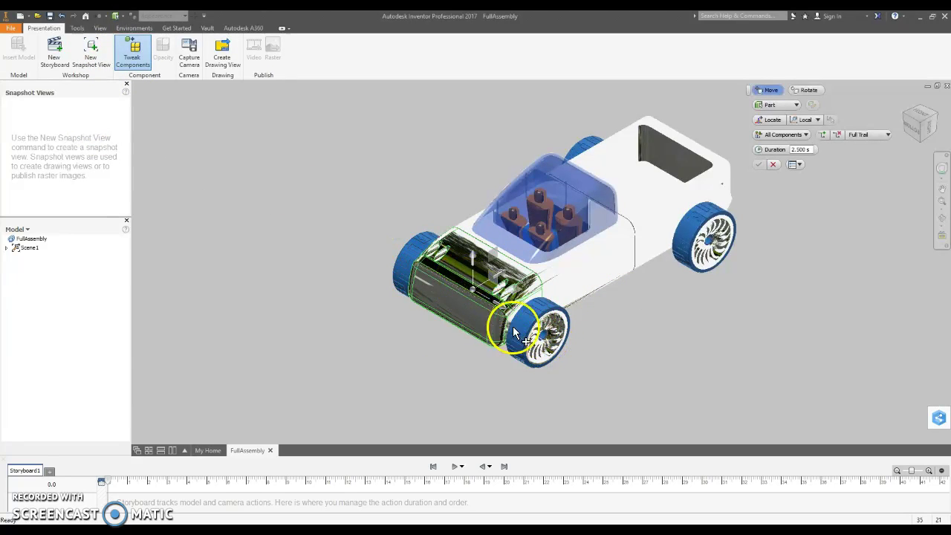
ctrl+click(521, 331)
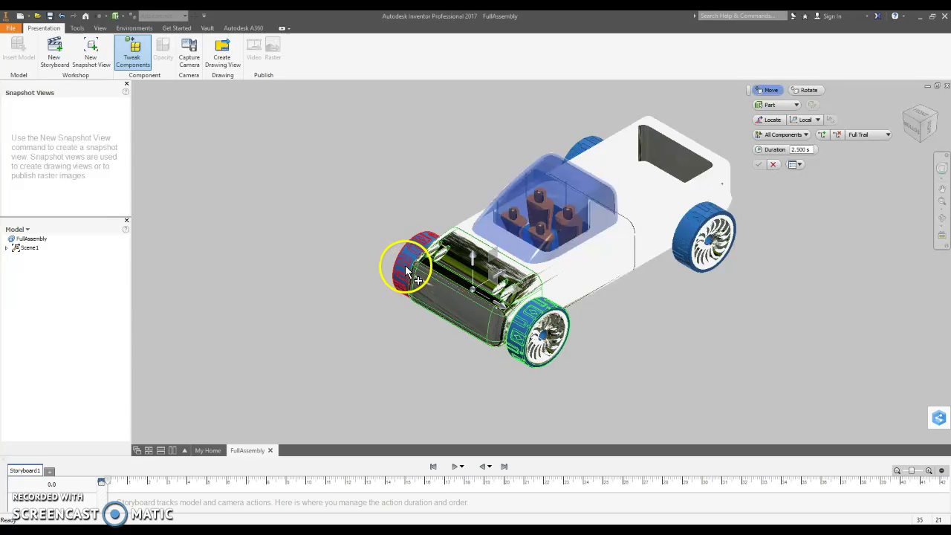
ctrl+click(406, 268)
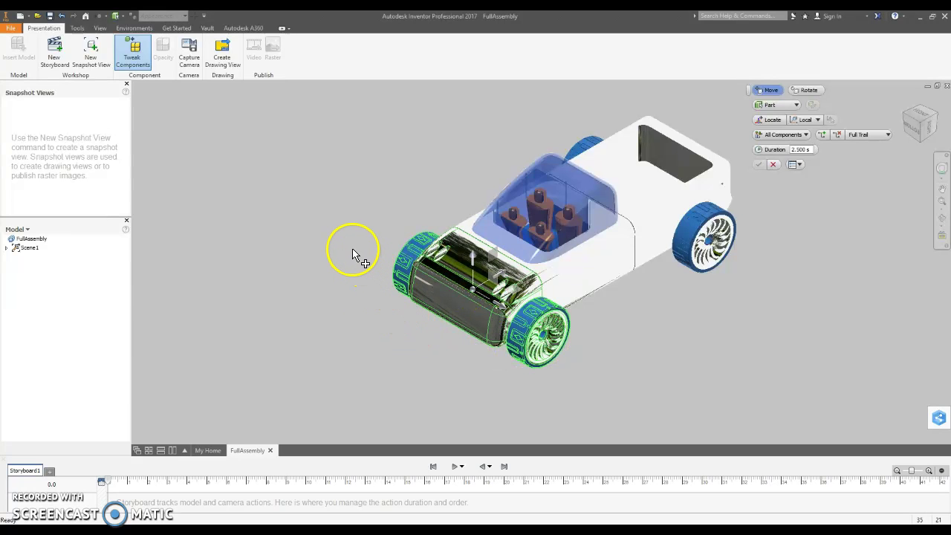
shift+middle_drag(355, 255, 454, 327)
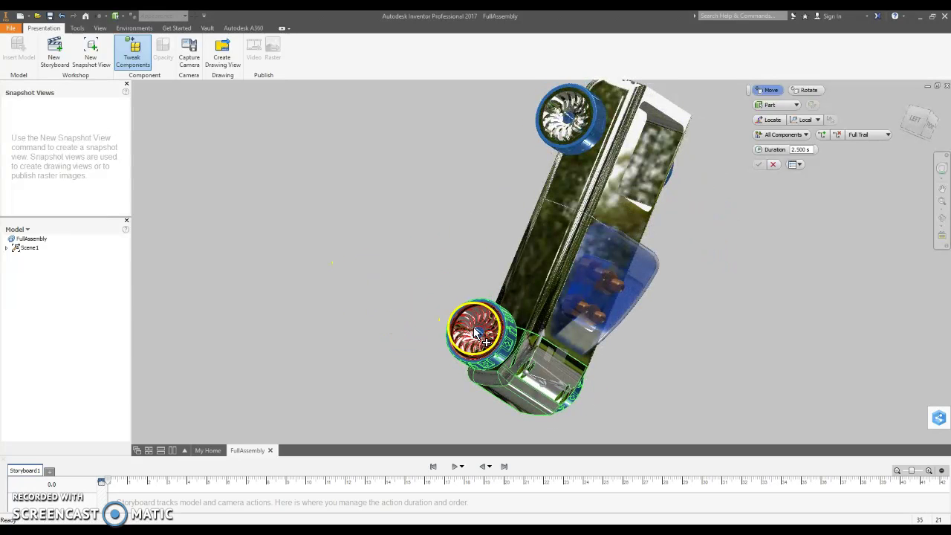
click(466, 332)
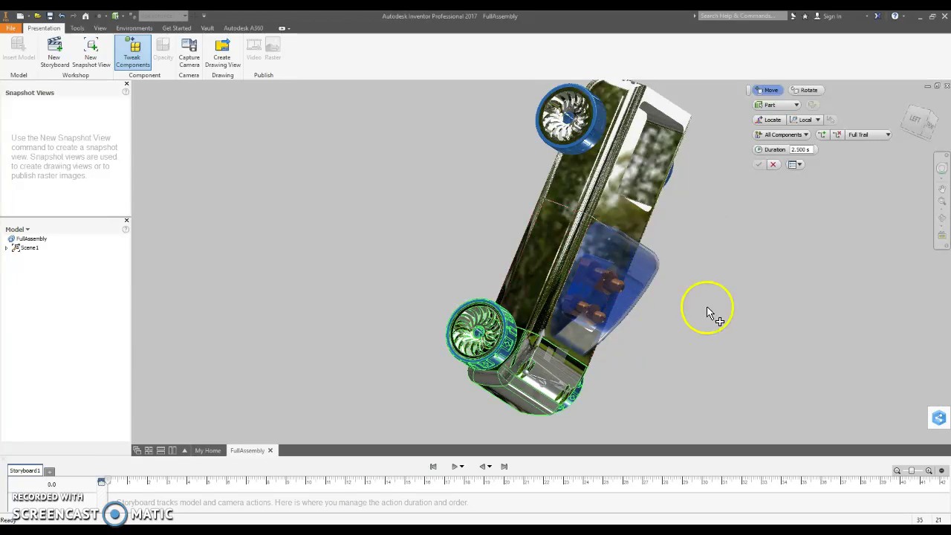
shift+middle_drag(726, 372, 638, 300)
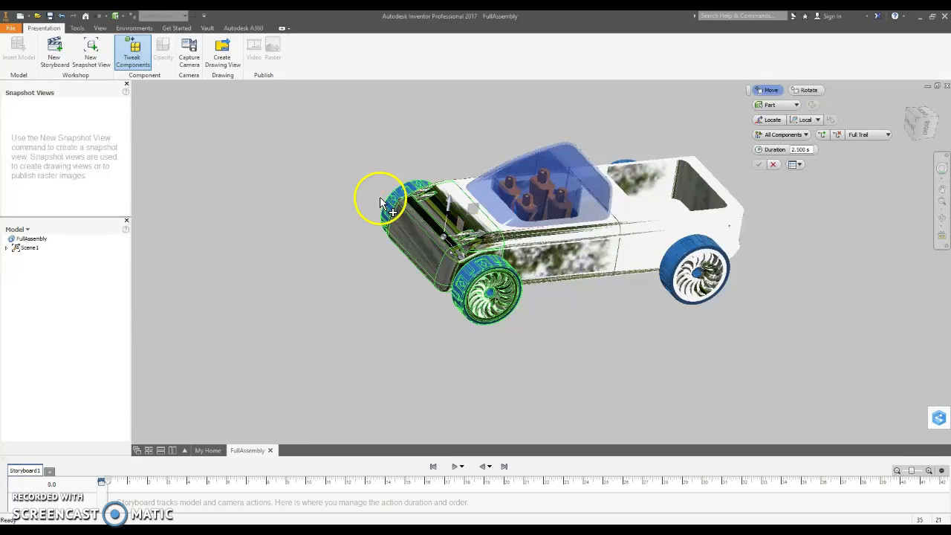
drag(479, 236, 311, 277)
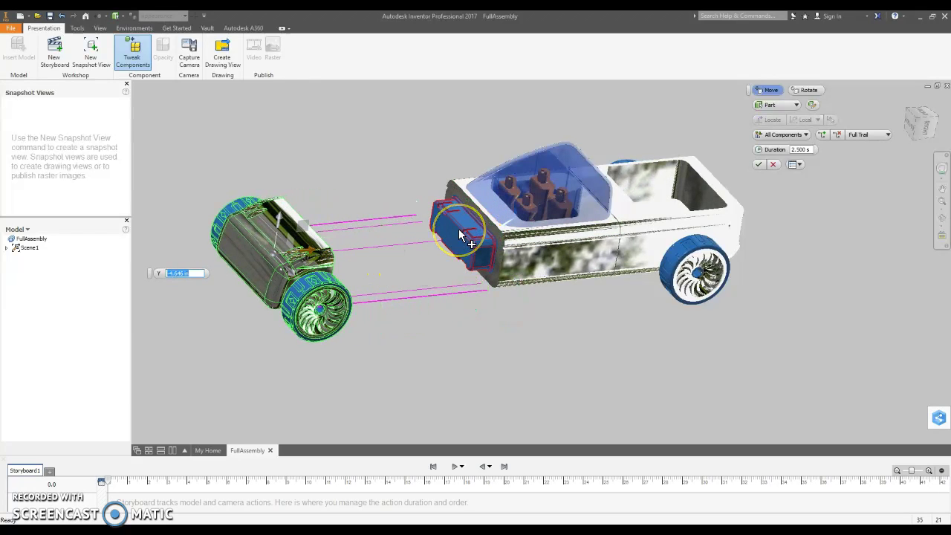
click(476, 250)
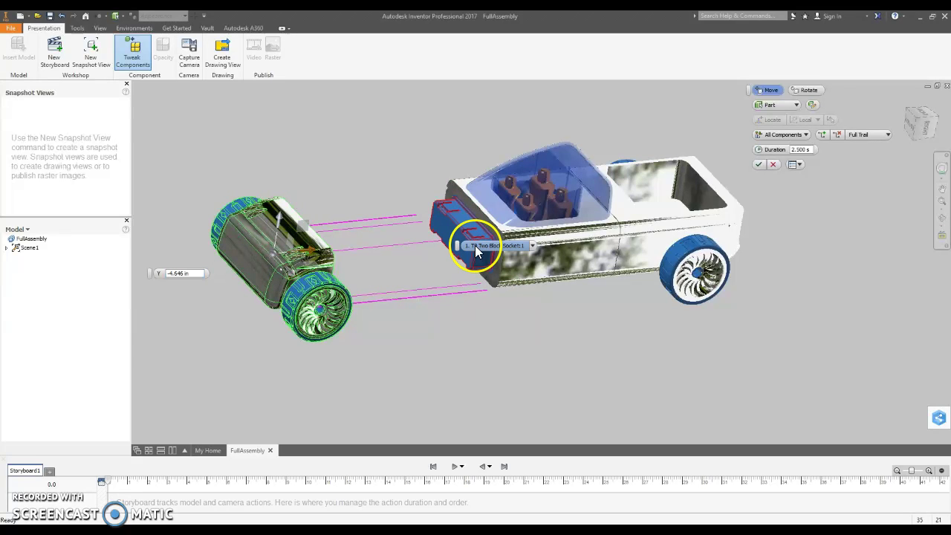
click(449, 220)
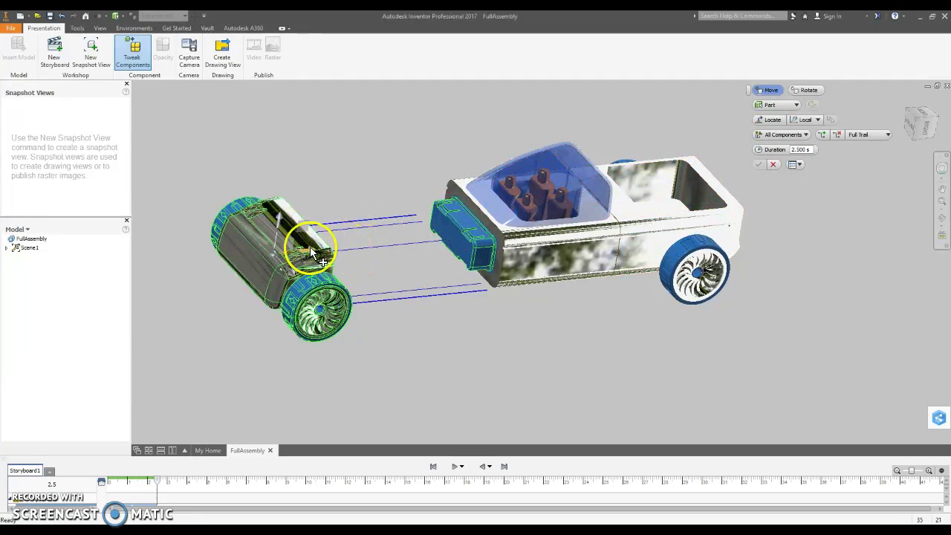
drag(312, 253, 368, 256)
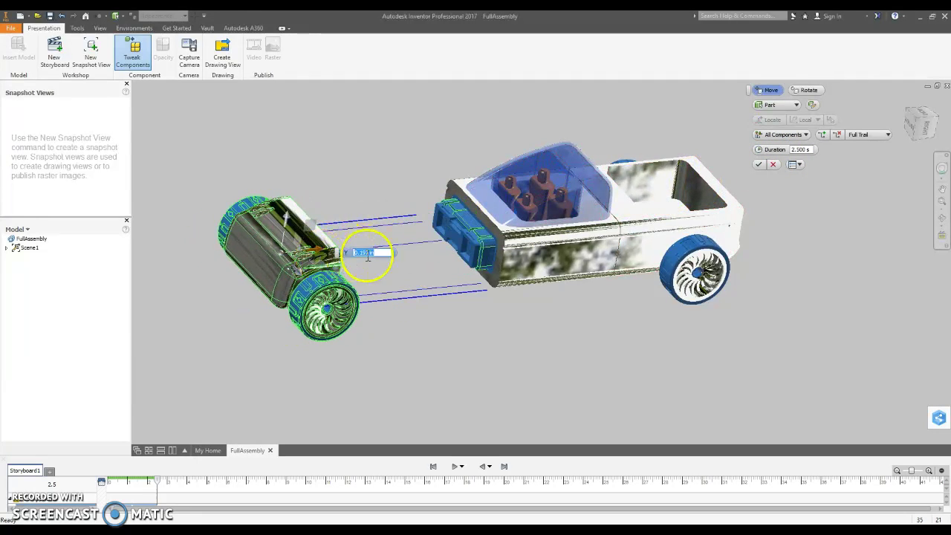
drag(307, 255, 353, 256)
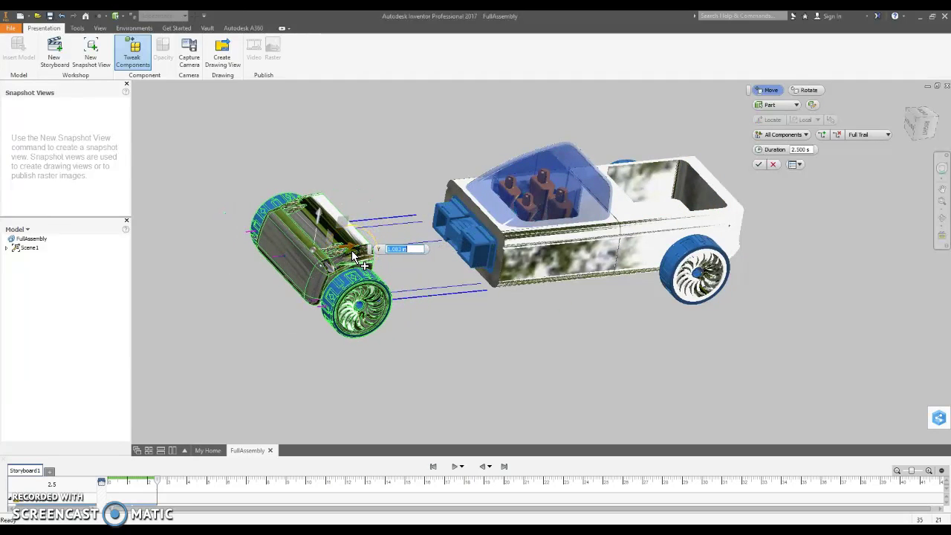
text(0)
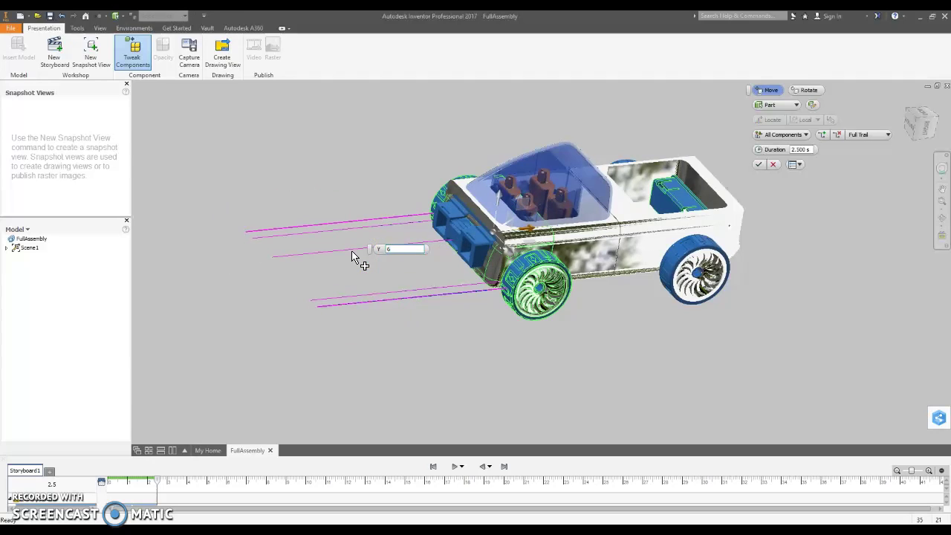
text(6)
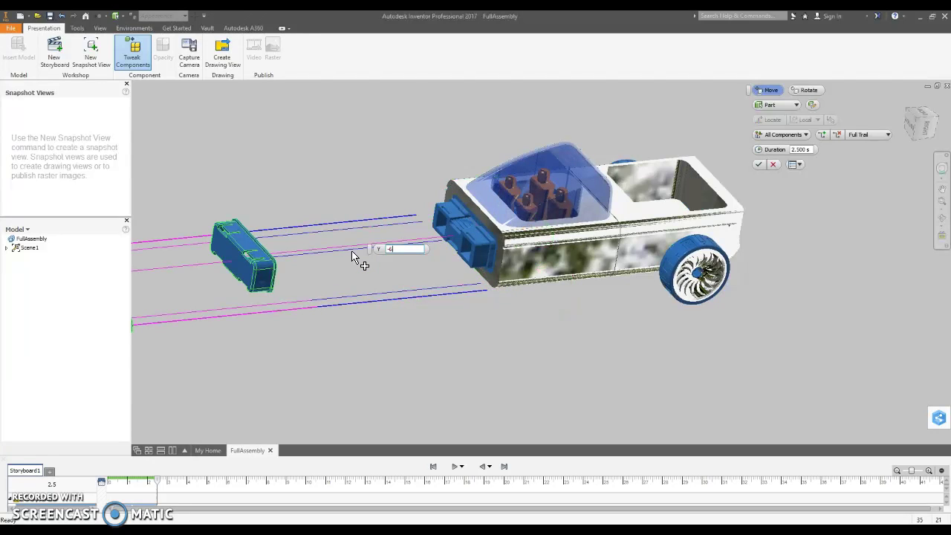
key(Escape)
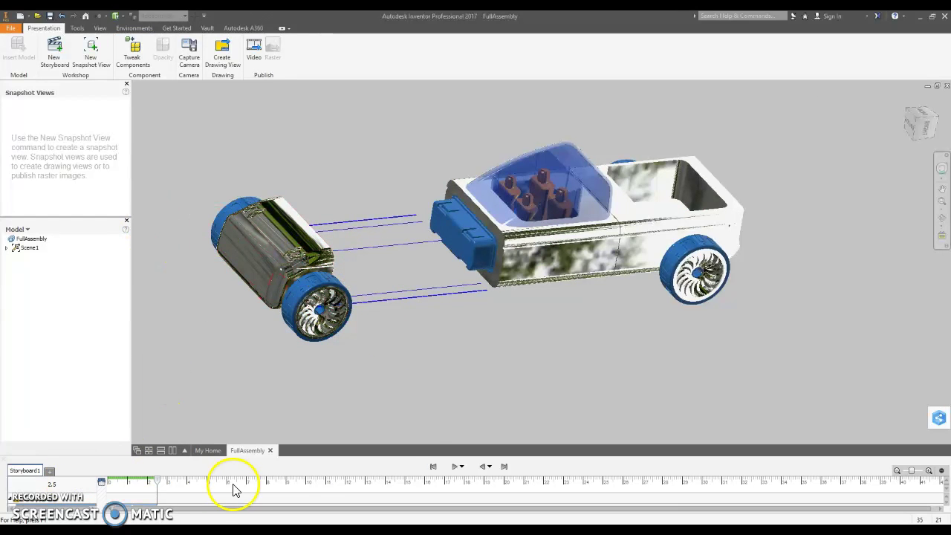
- Enlarge the storyboard area and show its component list from the first tweaked part
drag(418, 456, 427, 388)
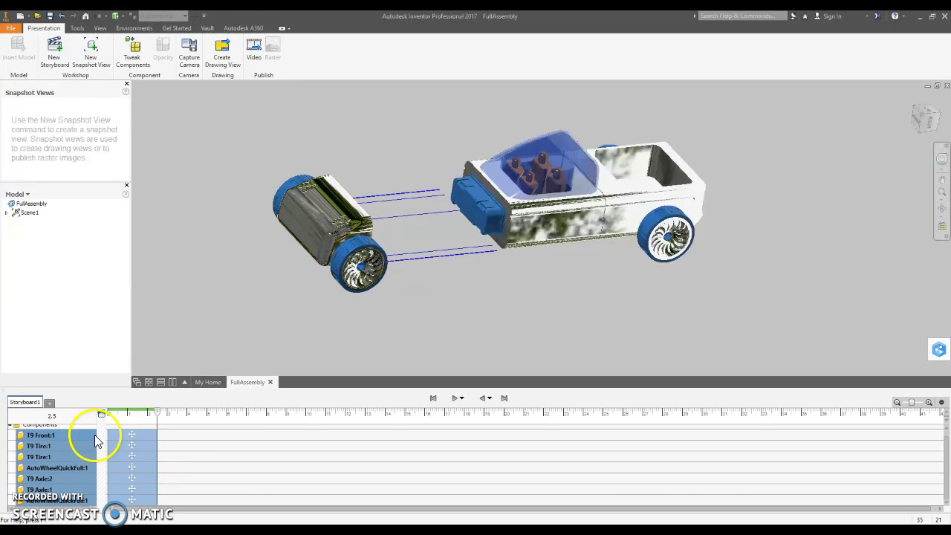
scroll(60, 473, up, 1)
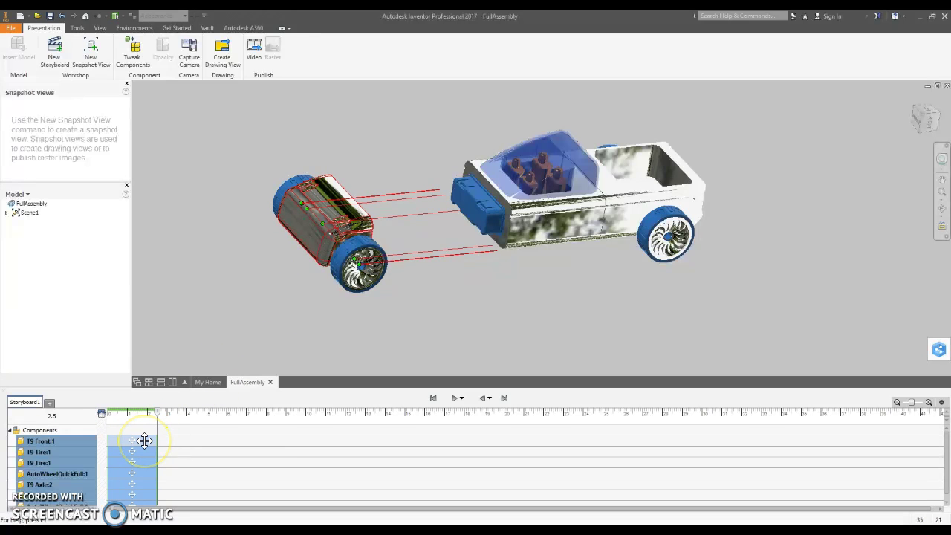
double_click(144, 446)
click(643, 233)
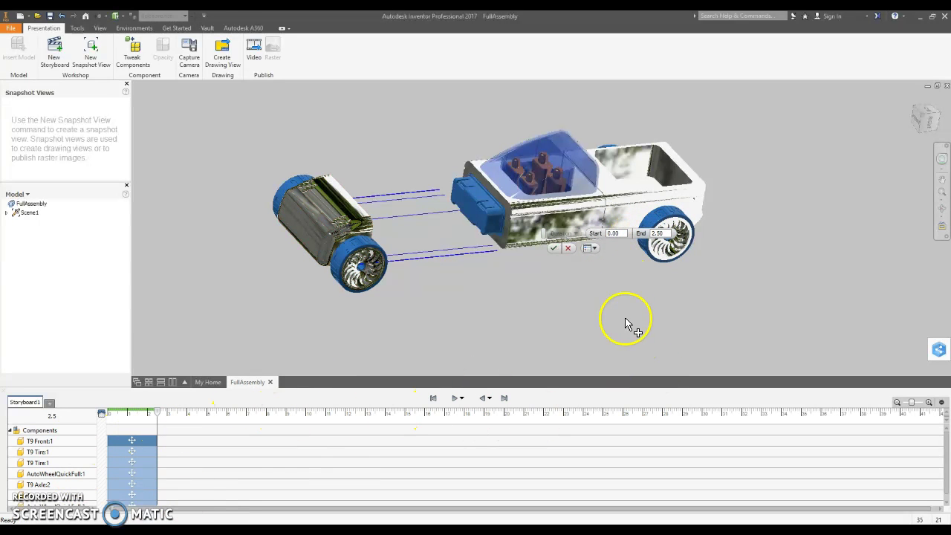
click(570, 245)
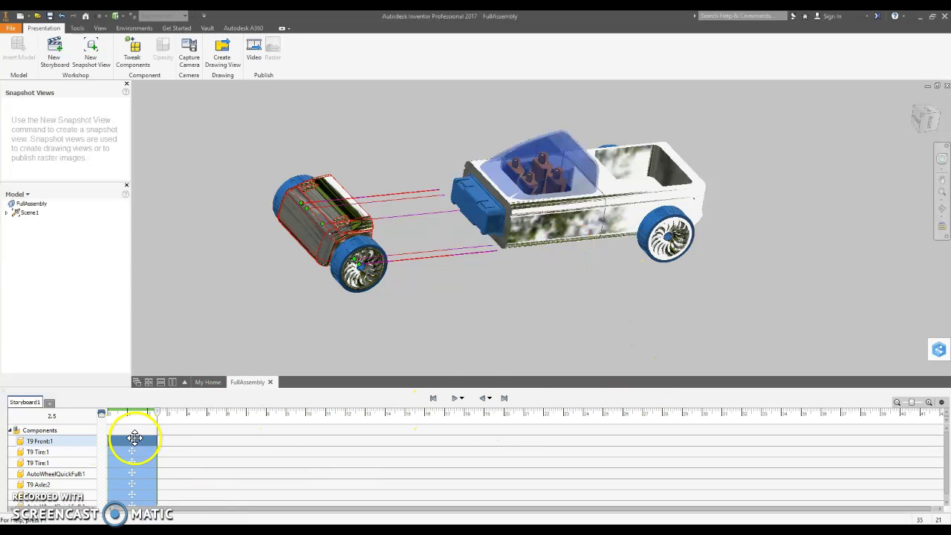
- Edit the front section's tweak from the T9 Front:1 storyboard action and set its distance to 6 in
right_click(148, 442)
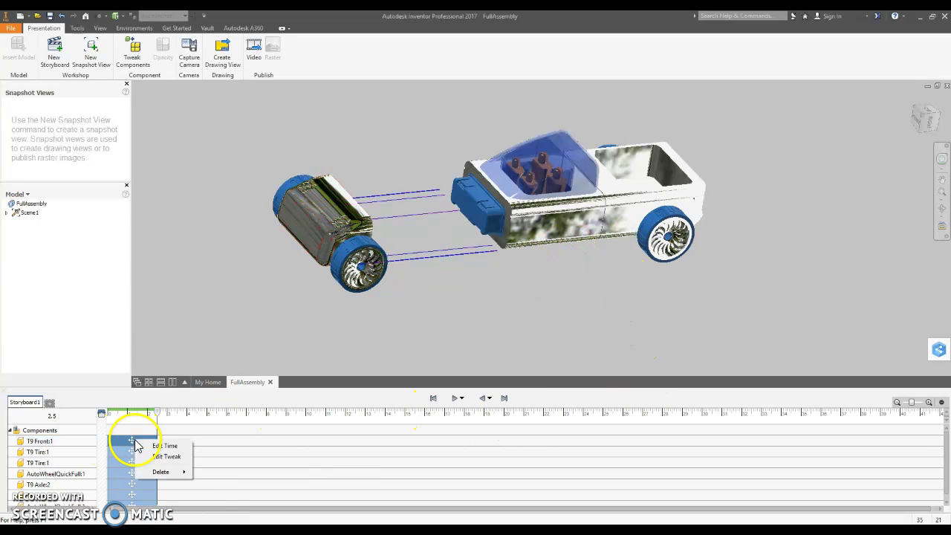
click(168, 457)
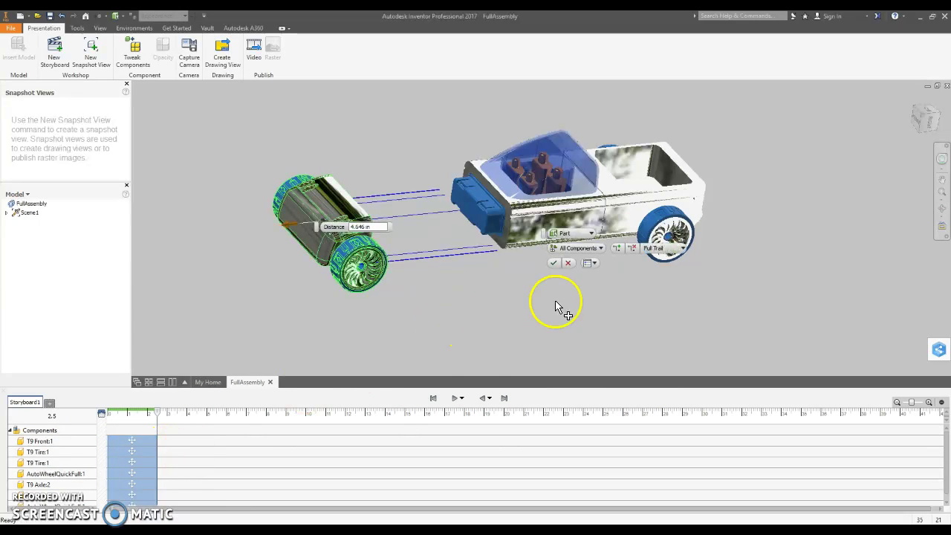
drag(378, 228, 328, 232)
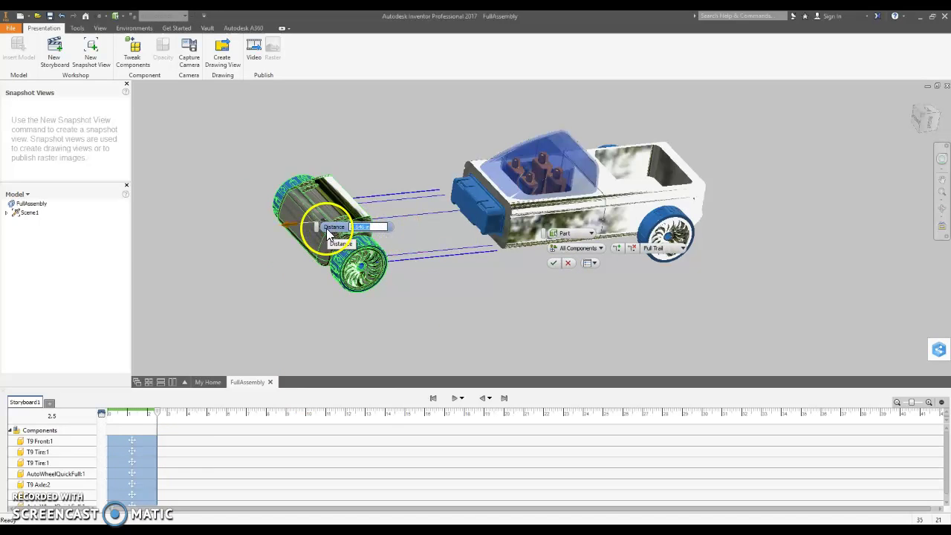
text(6)
key(Return)
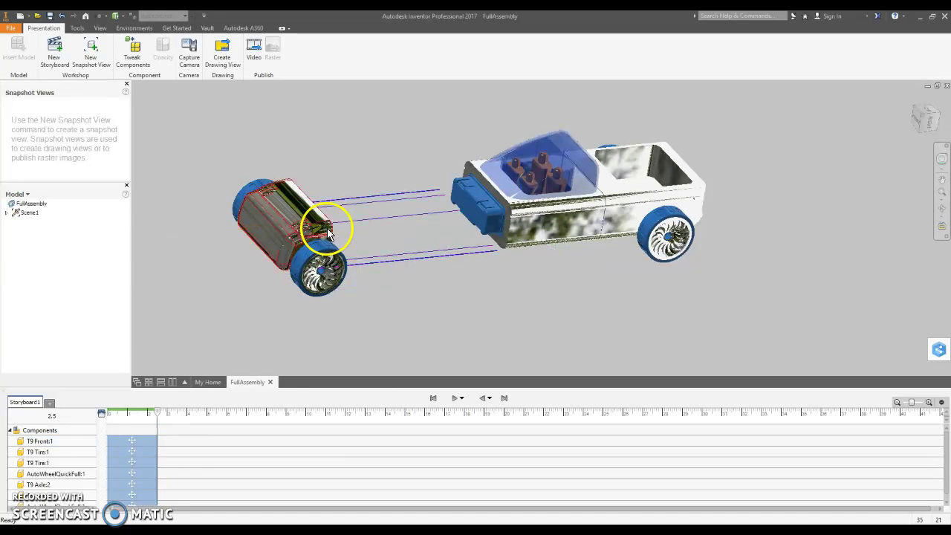
- Try to add the blue connector on the cabin's front to the T9 Front:1 tweak by editing its storyboard action
right_click(147, 441)
click(164, 459)
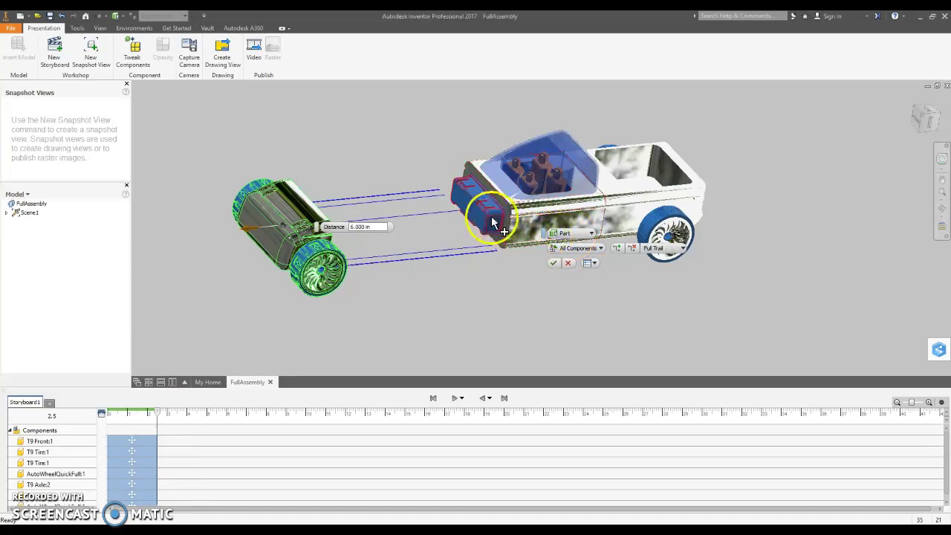
click(471, 202)
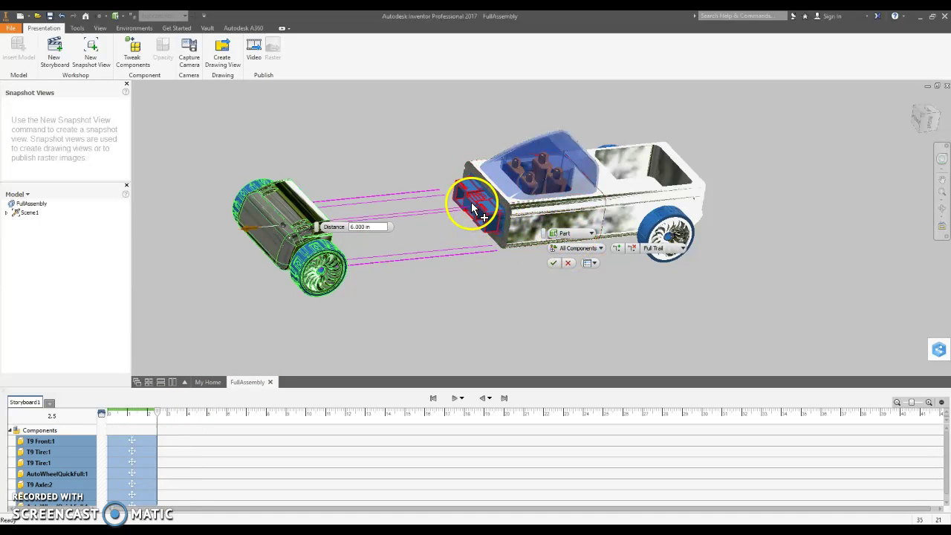
click(553, 262)
- Orient the model to look straight at the car's front end and set that view as the Front view
shift+middle_drag(557, 276, 849, 197)
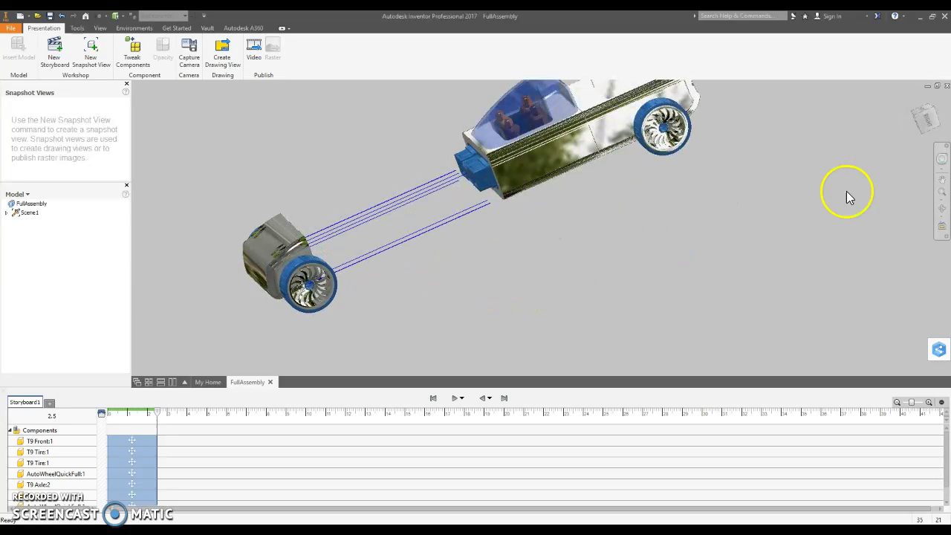
click(911, 98)
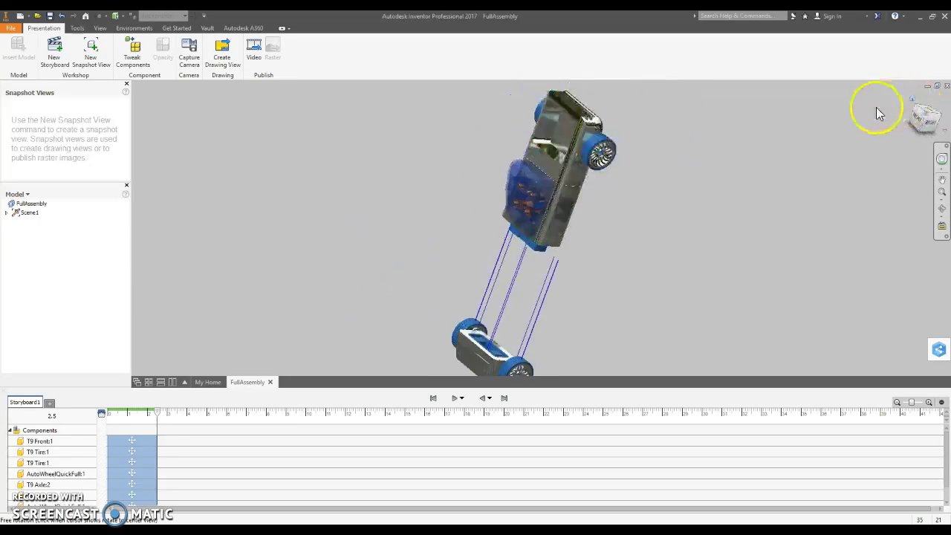
click(920, 126)
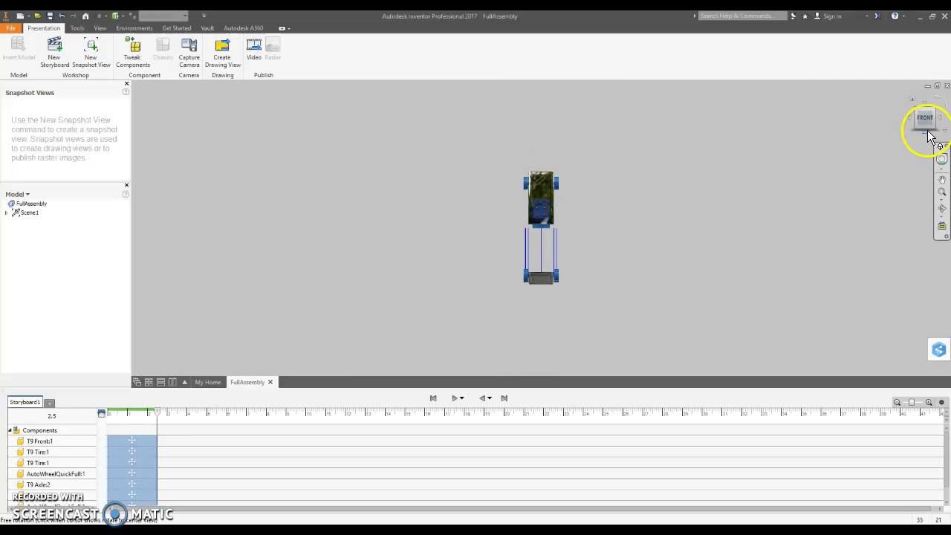
click(925, 130)
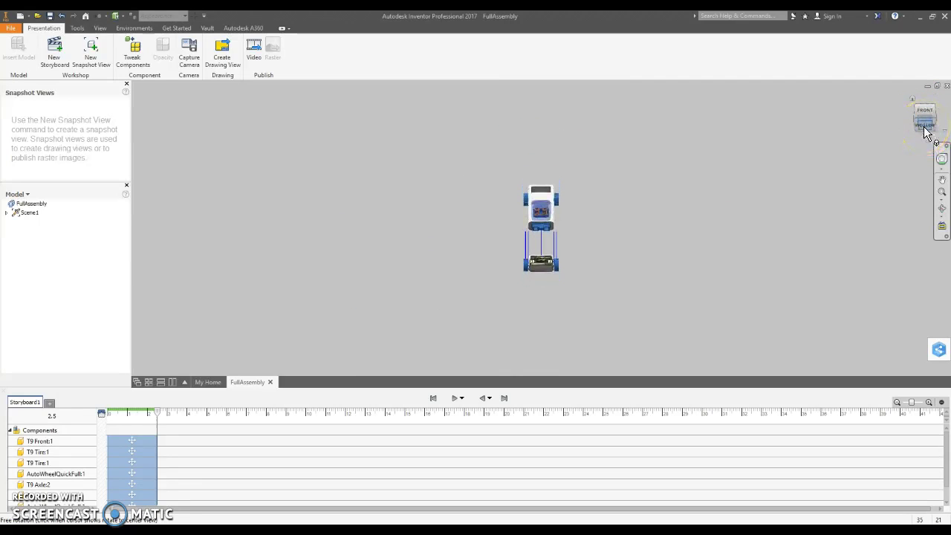
right_click(923, 117)
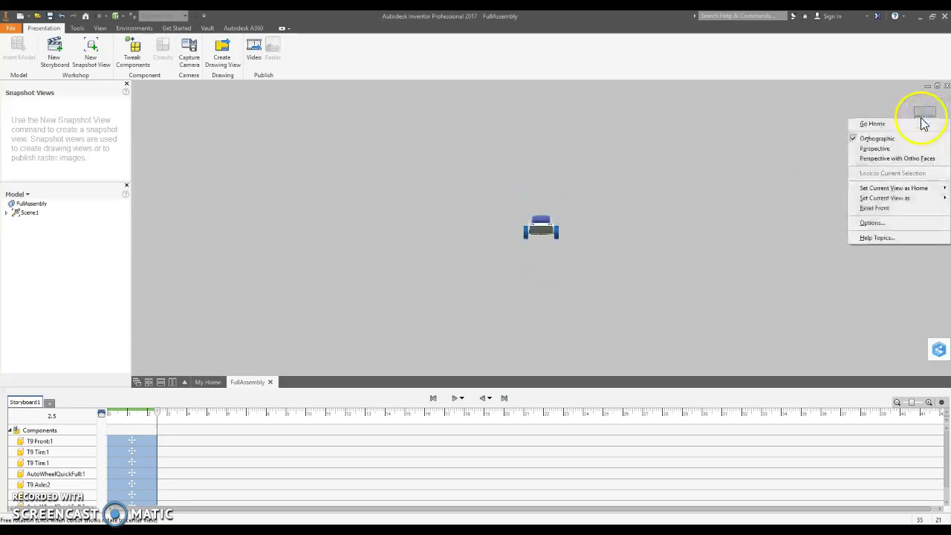
mouse_move(886, 200)
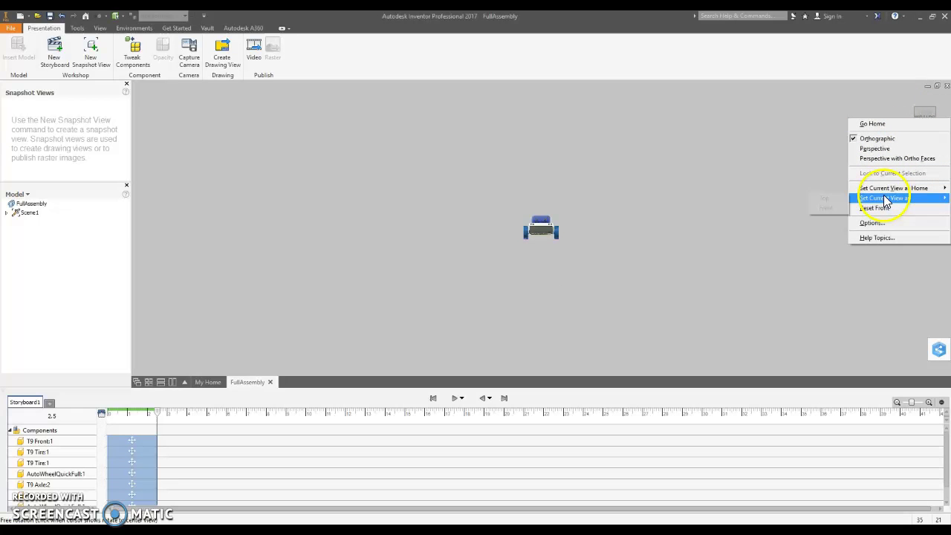
click(825, 207)
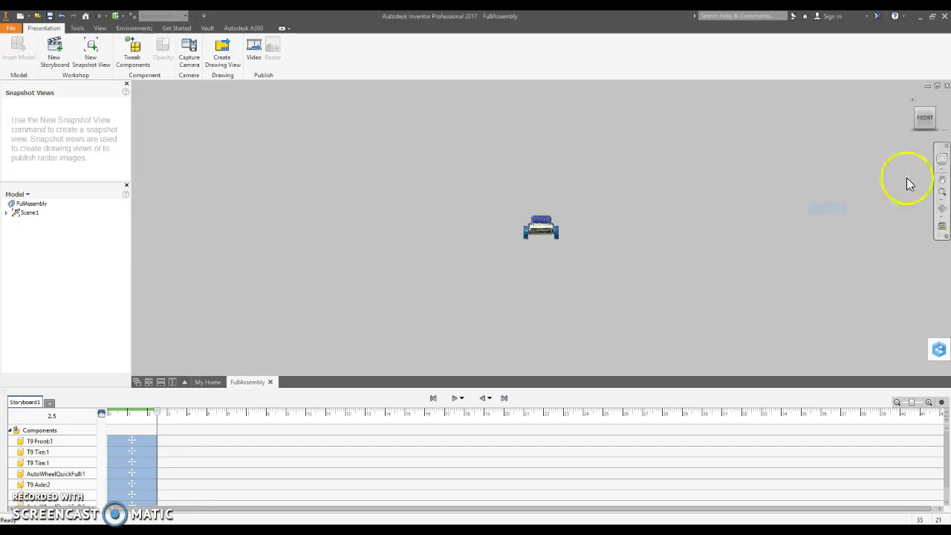
- Set an isometric view of the upright car as the home view with Fit to View, and return to it
click(936, 113)
right_click(923, 122)
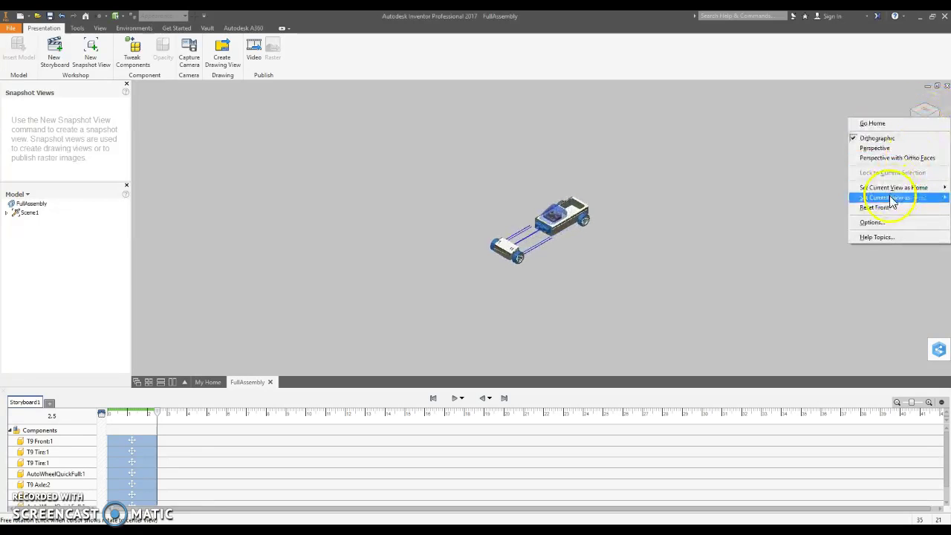
mouse_move(891, 187)
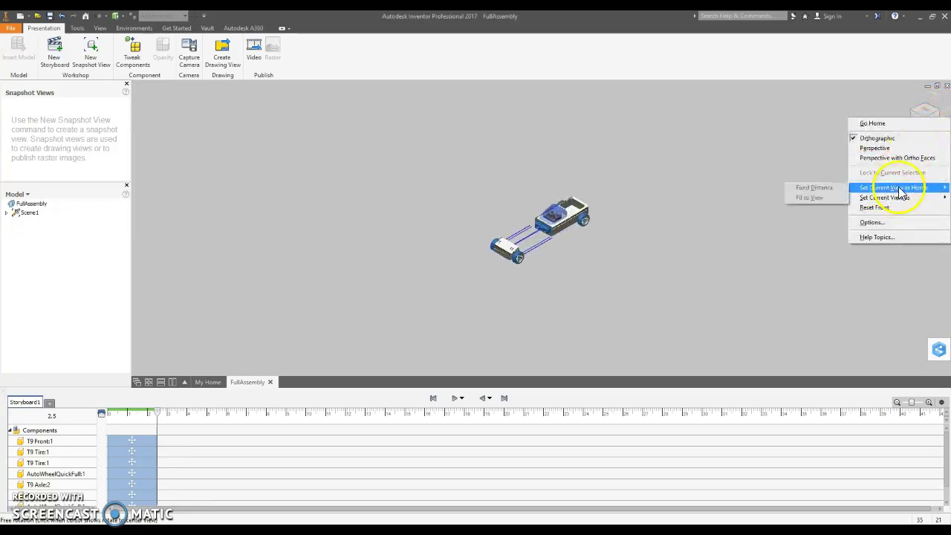
click(817, 198)
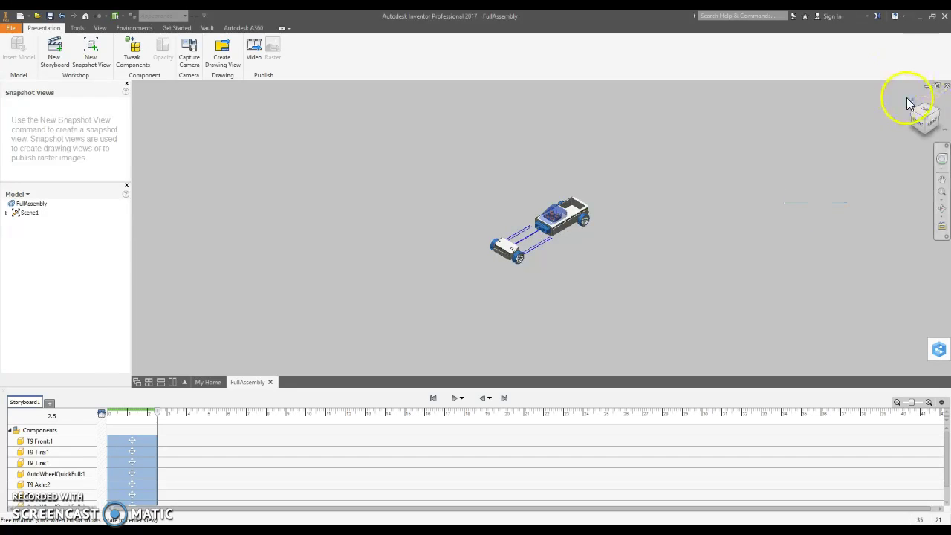
click(914, 101)
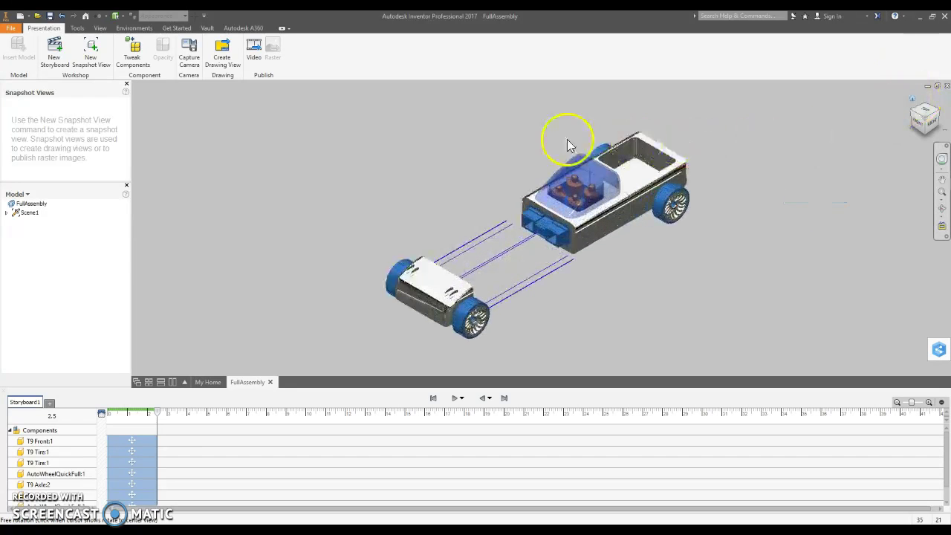
- Save the presentation as FullAssembly1.ipn in the Automoblox folder
click(48, 17)
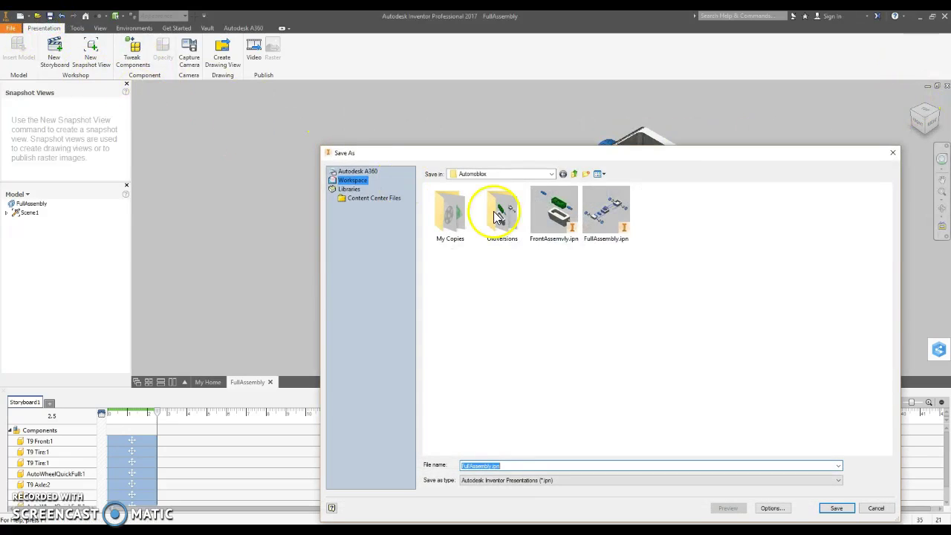
click(492, 465)
text(1)
click(835, 507)
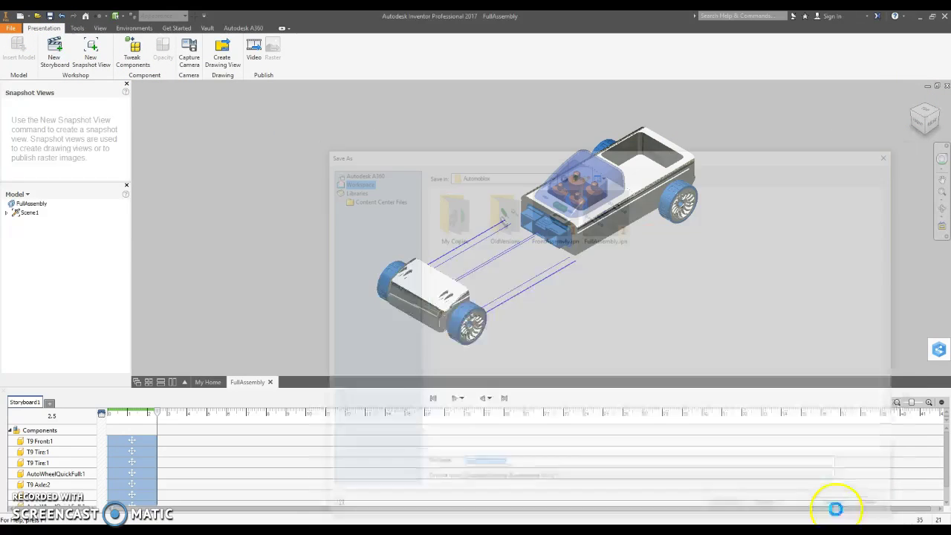
- Tweak the near front tire 4 in outward from its wheel along the X axis
click(408, 294)
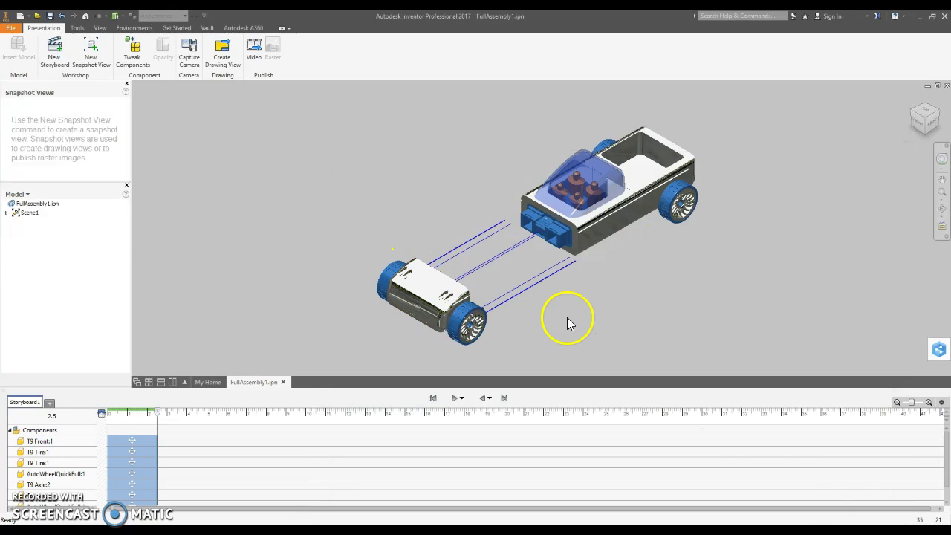
middle_drag(566, 317, 505, 293)
click(436, 242)
key(Escape)
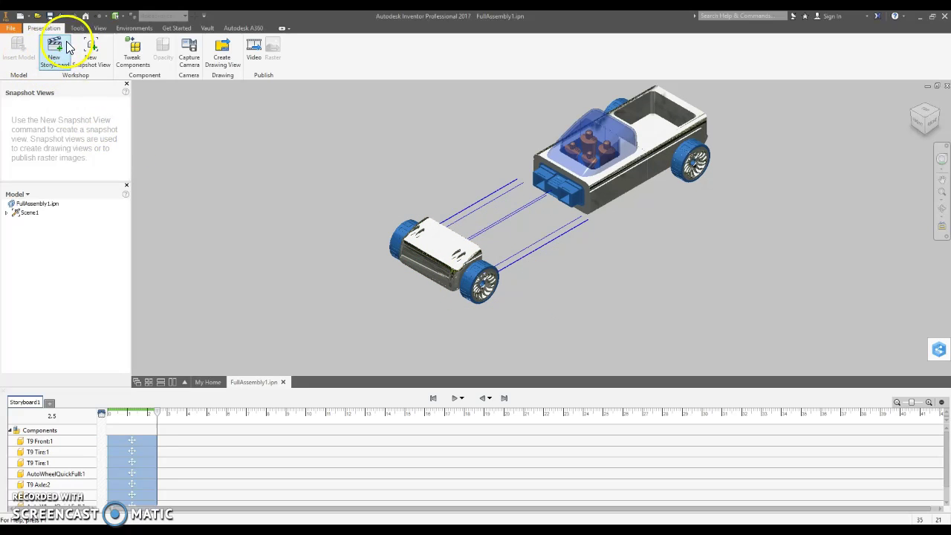
click(133, 50)
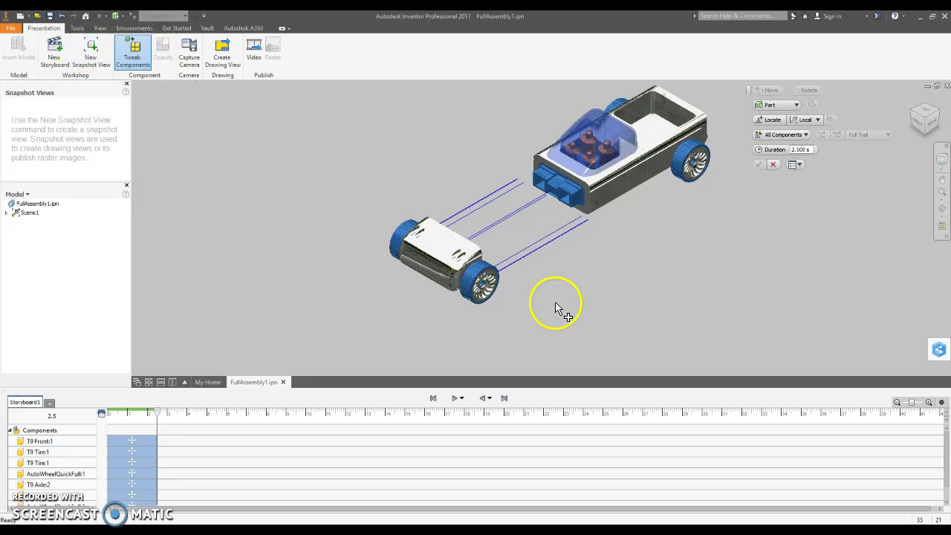
click(479, 284)
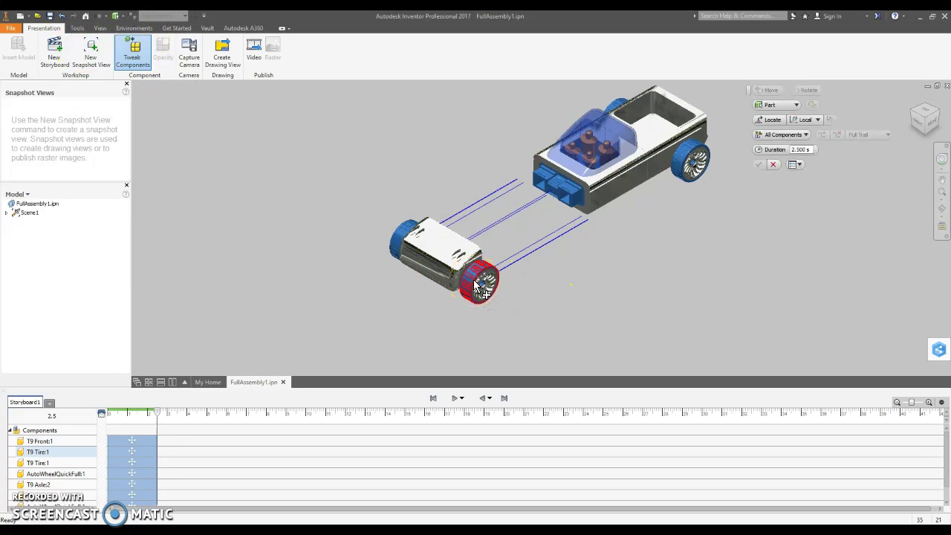
click(474, 280)
drag(507, 302, 558, 332)
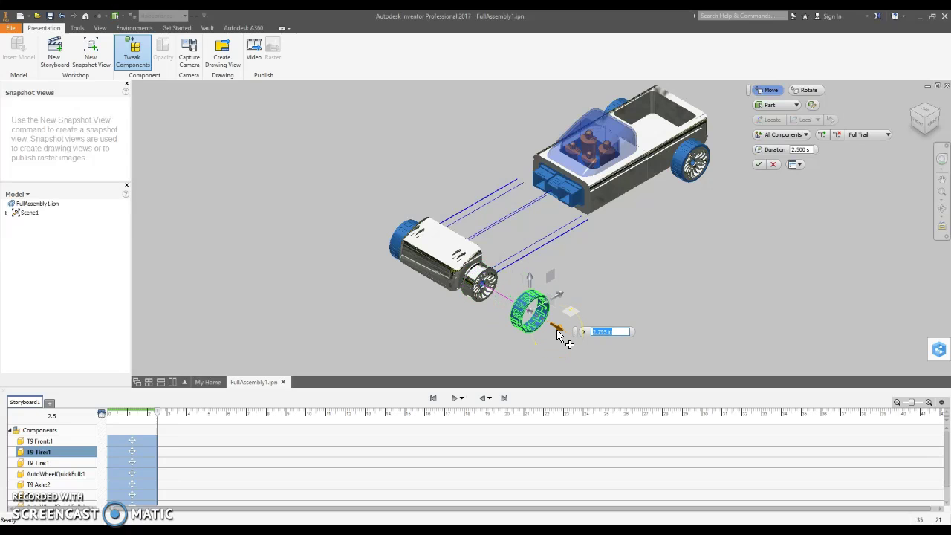
text(4)
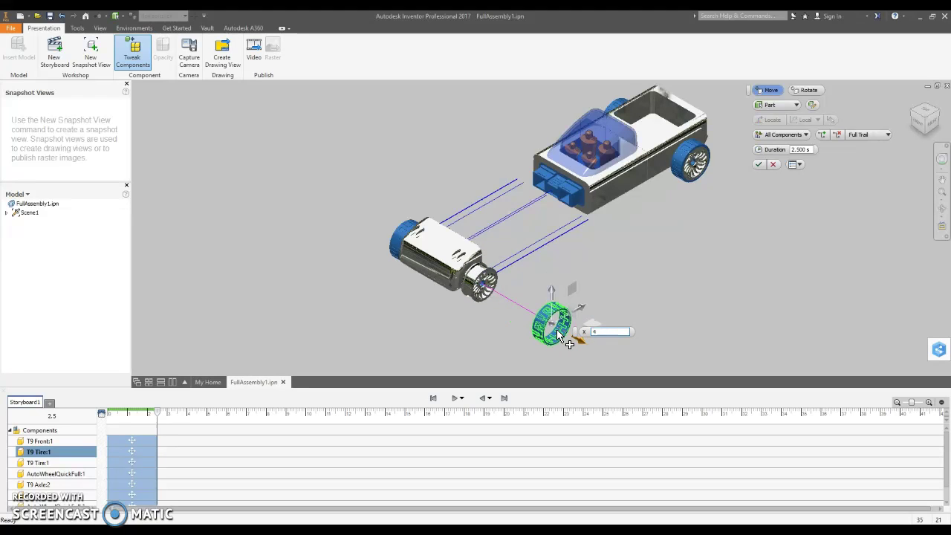
key(Return)
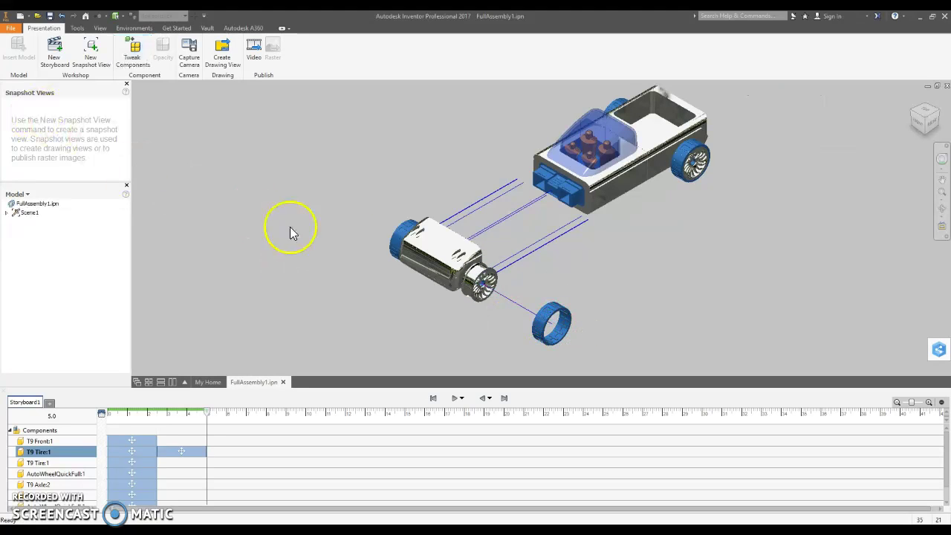
- Tweak the opposite front tire about 4 in outward along the X axis, away from the near tire
click(139, 55)
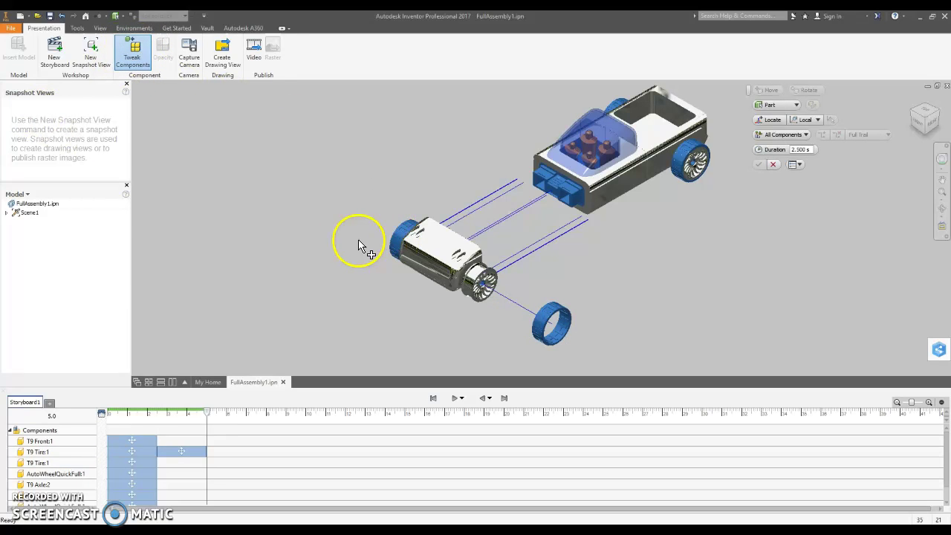
click(394, 235)
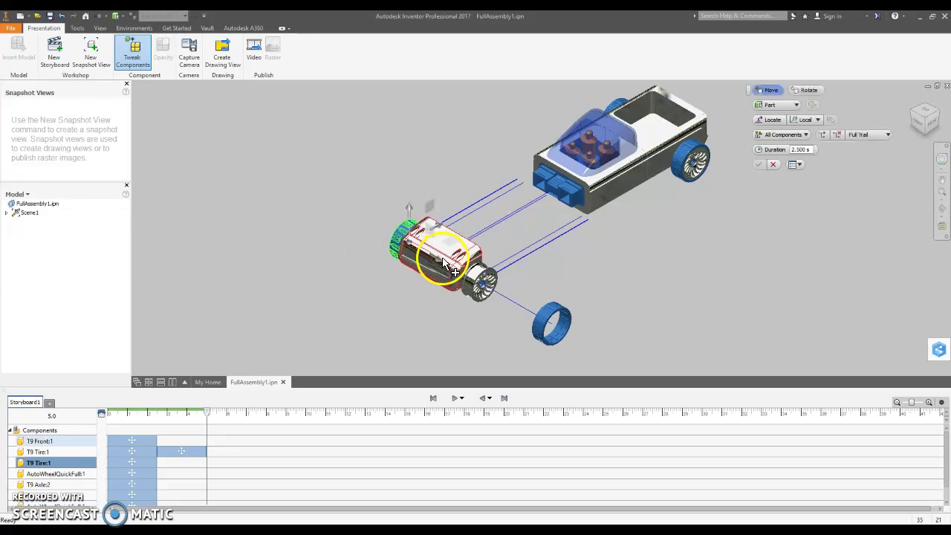
drag(439, 258, 363, 225)
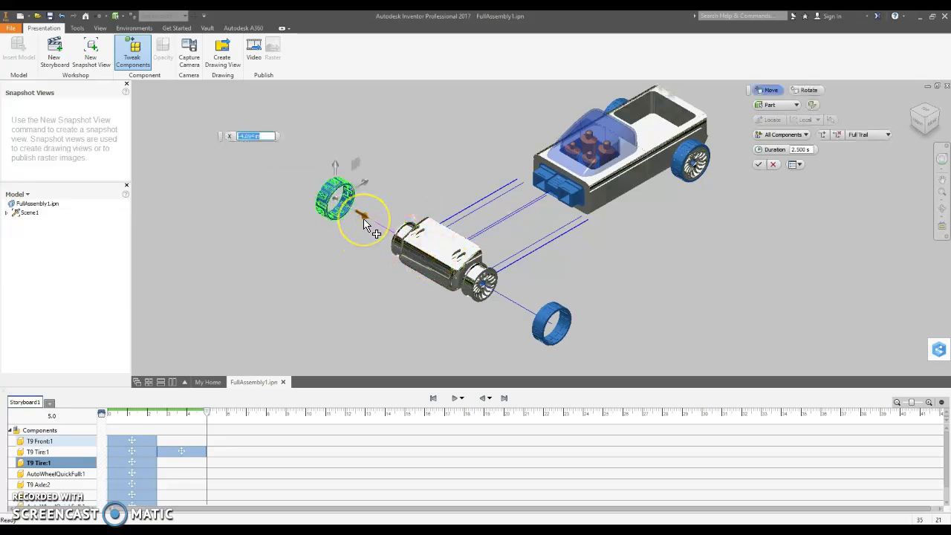
key(Escape)
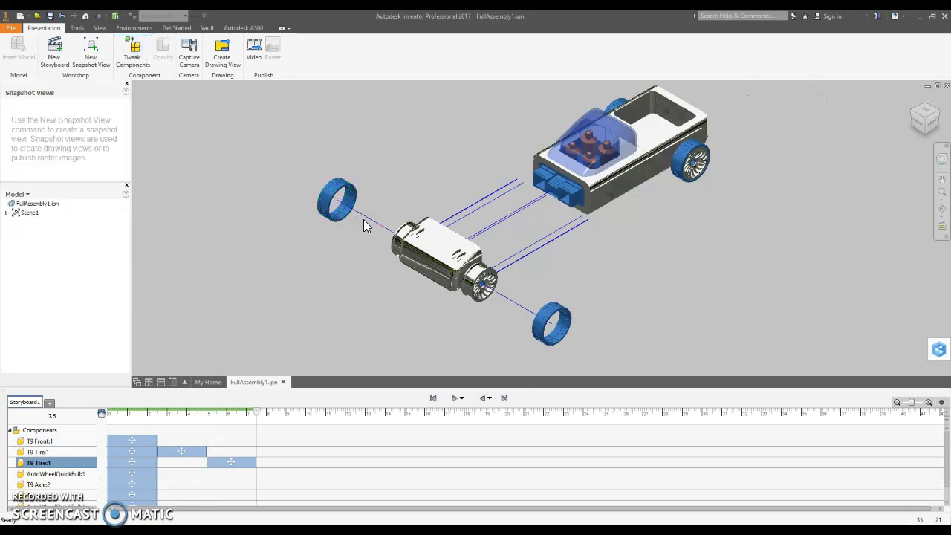
- Play the storyboard in reverse and shift the opposite tire's action so both tire tweaks run together from 2.5 s
click(483, 399)
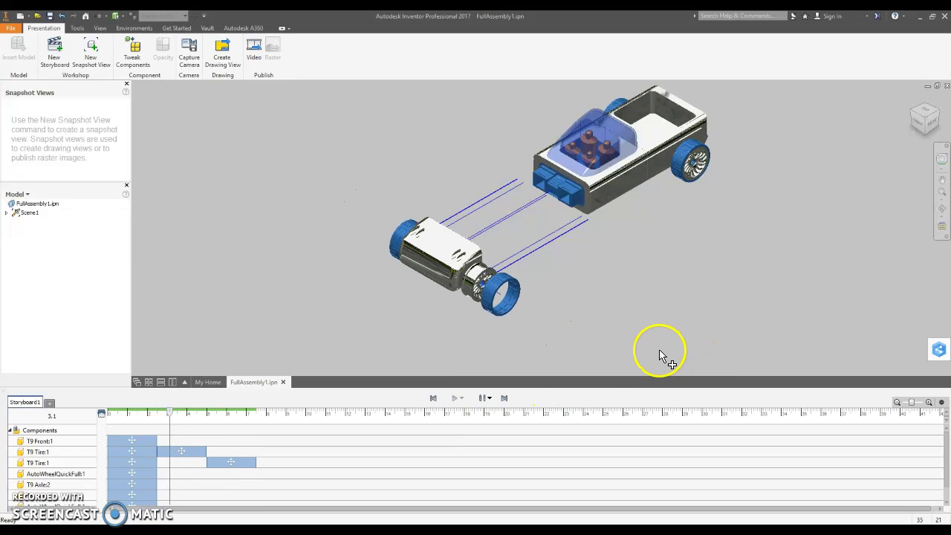
click(234, 459)
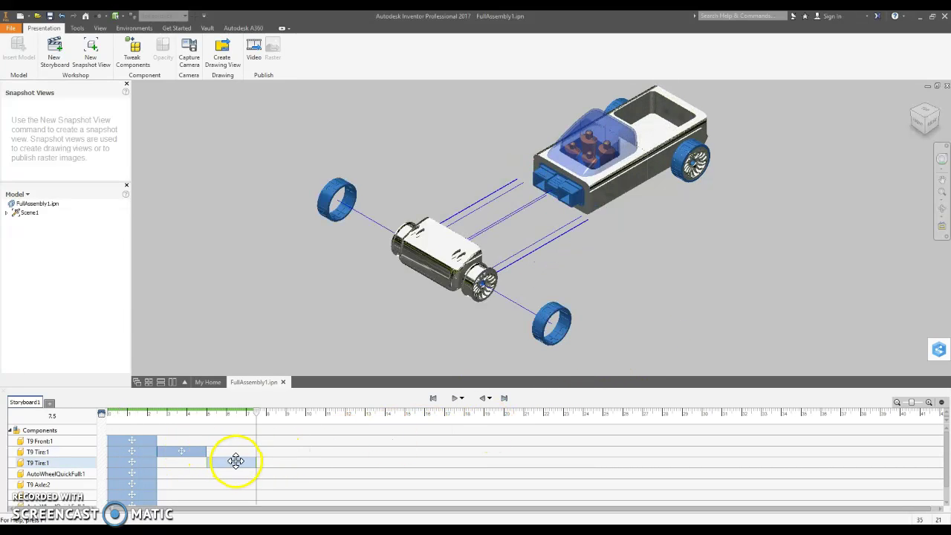
click(217, 462)
drag(186, 451, 225, 451)
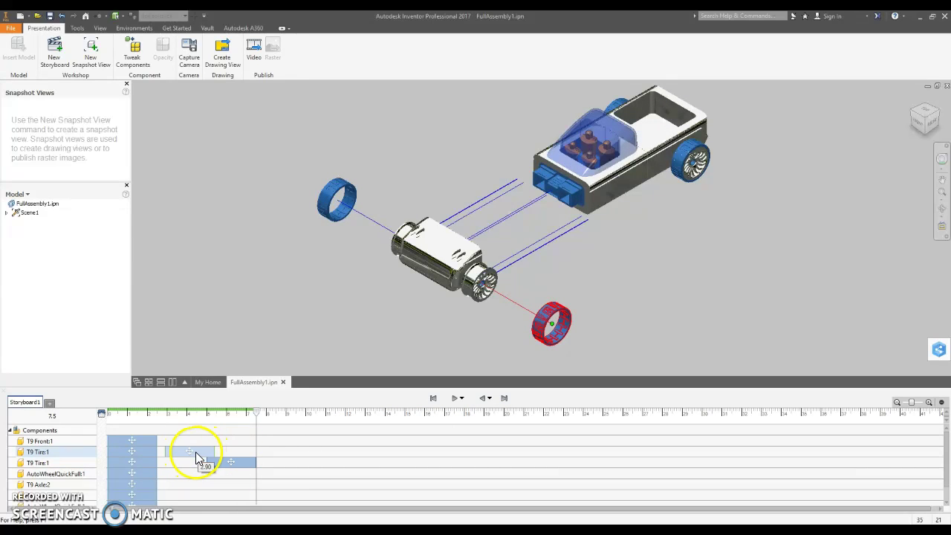
drag(226, 461, 209, 461)
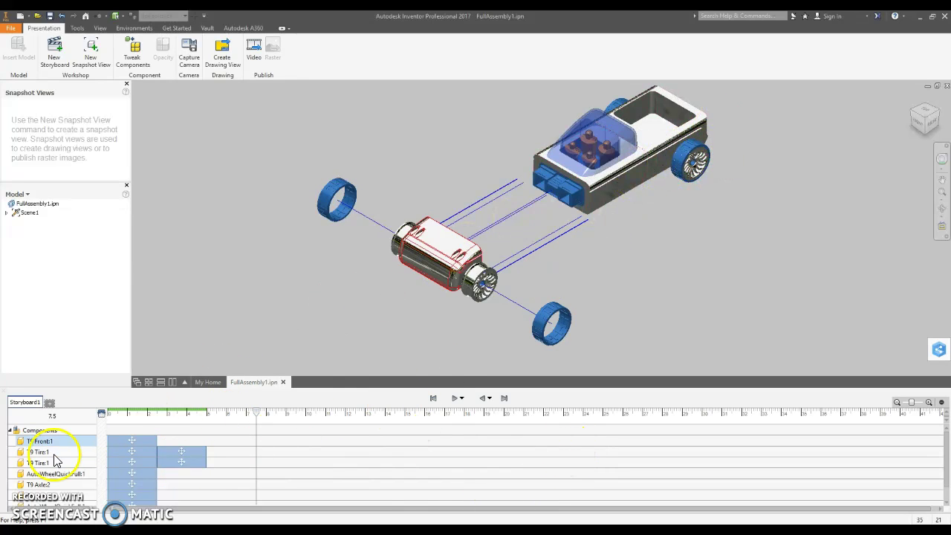
- Tweak the near front wheel, AutoWheelQuickFull:1, outward along the axle to a position between the front body and its tire
scroll(59, 471, down, 1)
scroll(43, 446, up, 1)
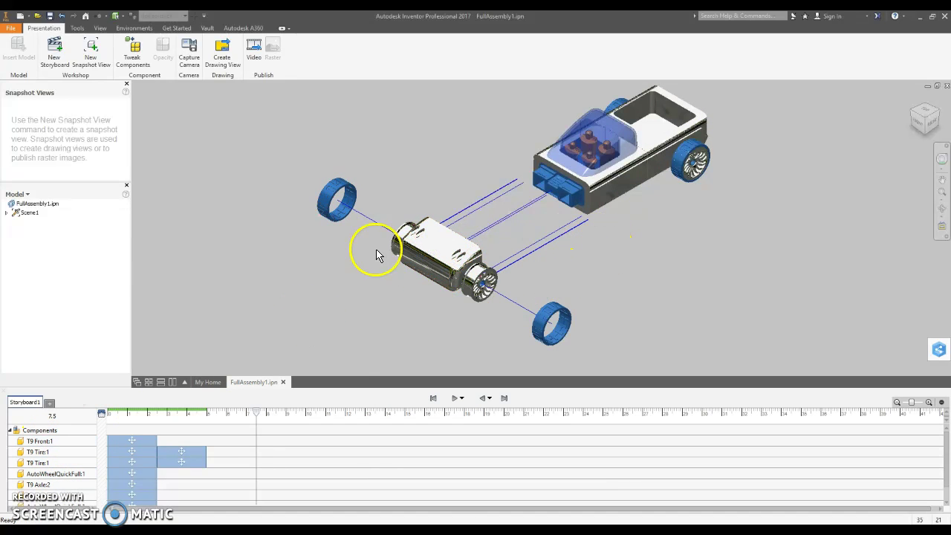
click(133, 52)
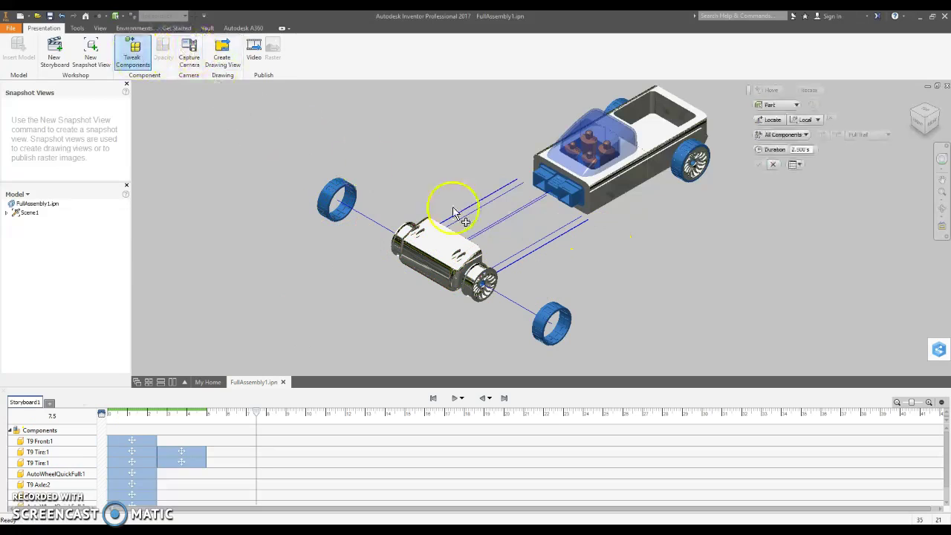
click(480, 281)
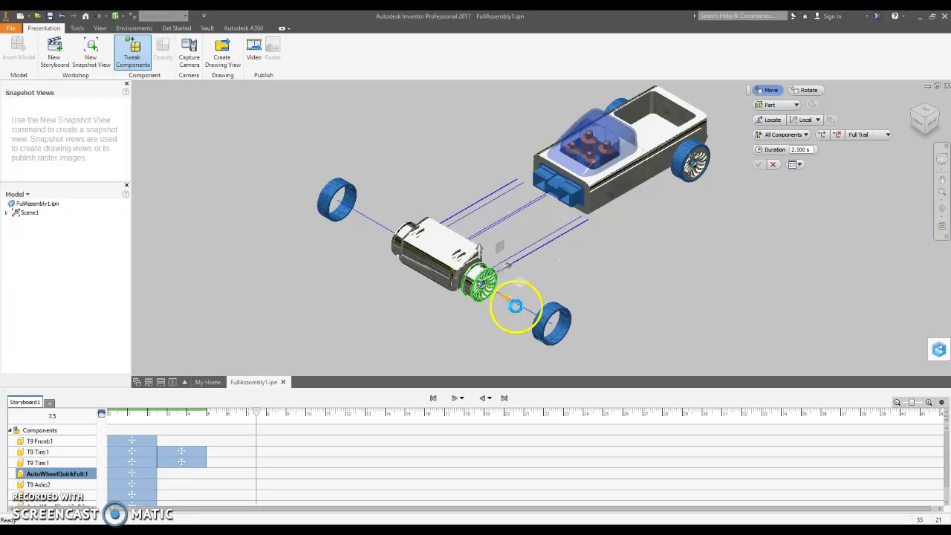
drag(515, 306, 544, 328)
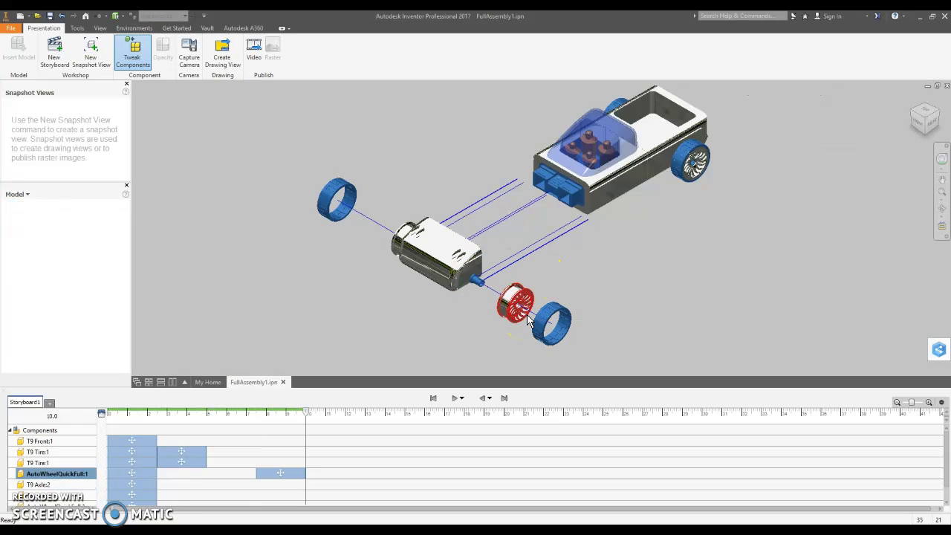
- Tweak the opposite front wheel outward along the axle by -2 in on the X axis, between the front body and its tire
click(126, 55)
click(132, 52)
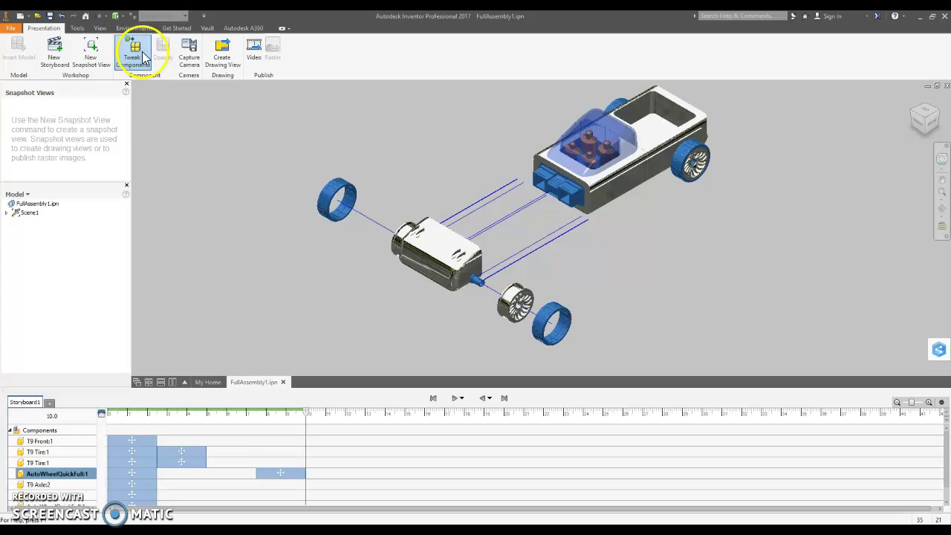
click(402, 235)
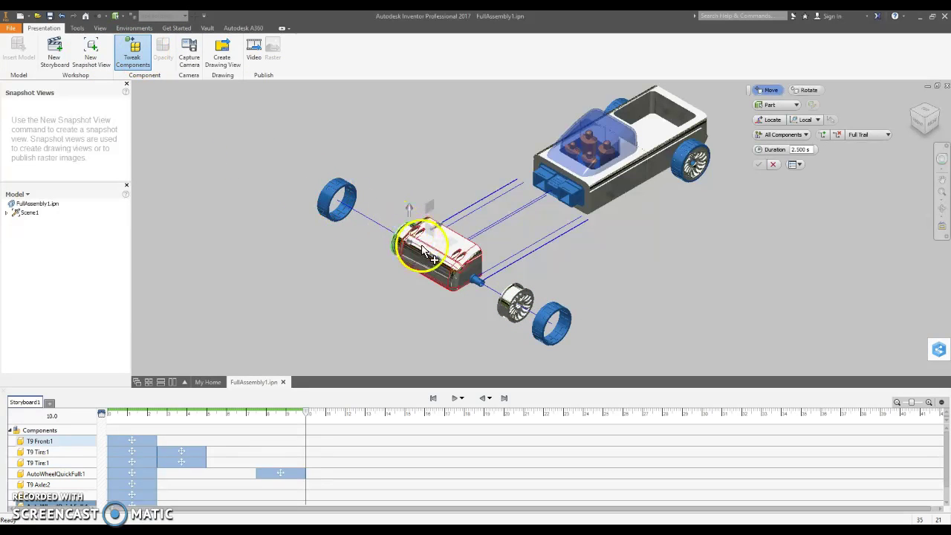
drag(439, 266, 401, 251)
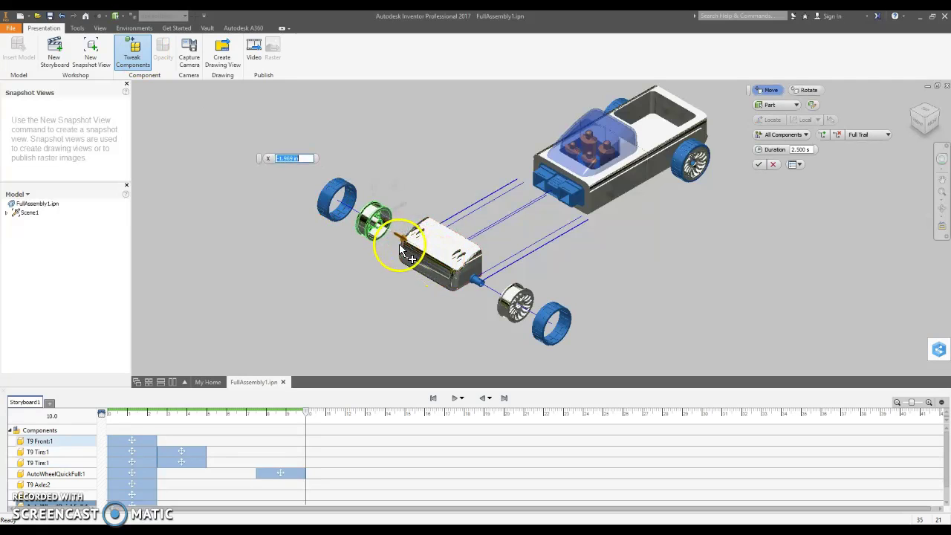
text(-2)
key(Return)
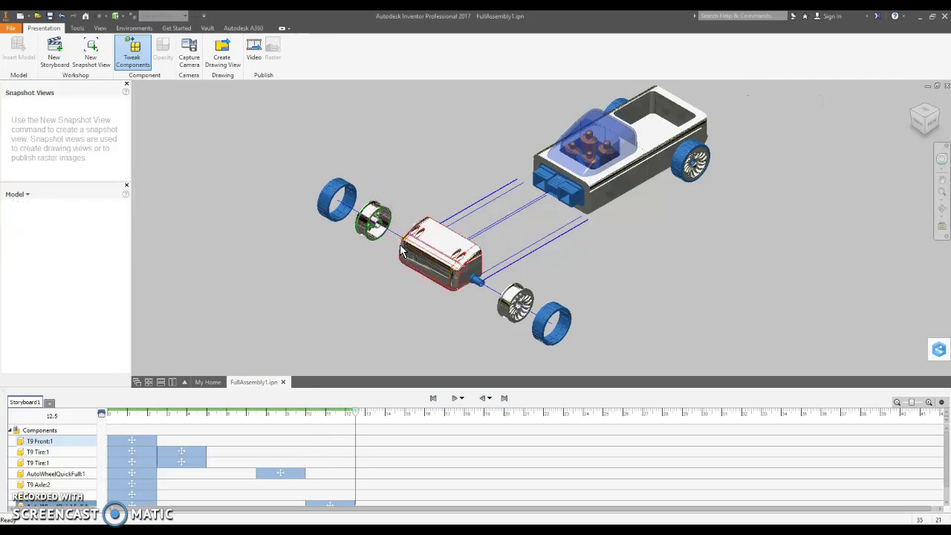
- Tweak the near front axle, T9 Axle:2, 1 in outward from the front body along the X axis
click(138, 60)
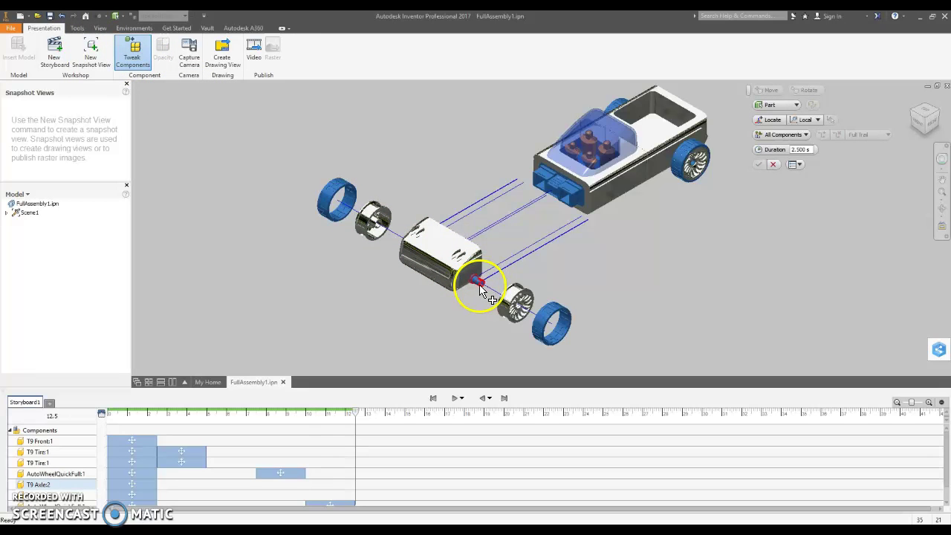
click(479, 280)
drag(496, 297, 513, 302)
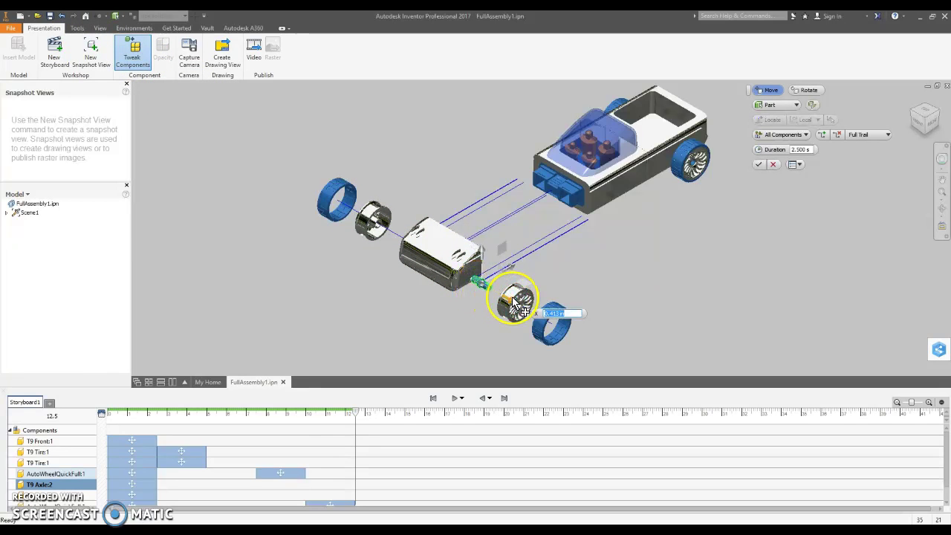
text(1)
key(Return)
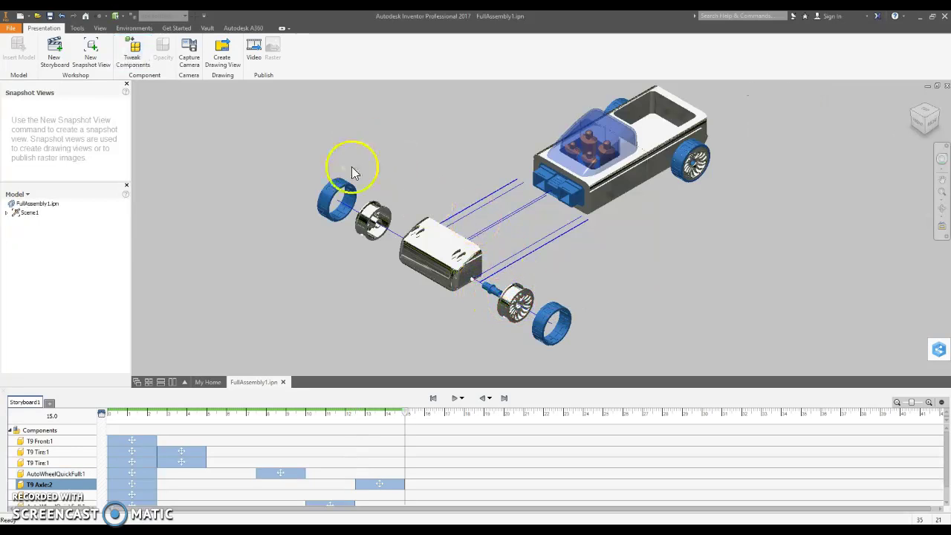
- Tweak the opposite front axle, T9 Axle:1, outward from the front body by -1 in along the X axis
shift+middle_drag(376, 160, 411, 174)
click(132, 53)
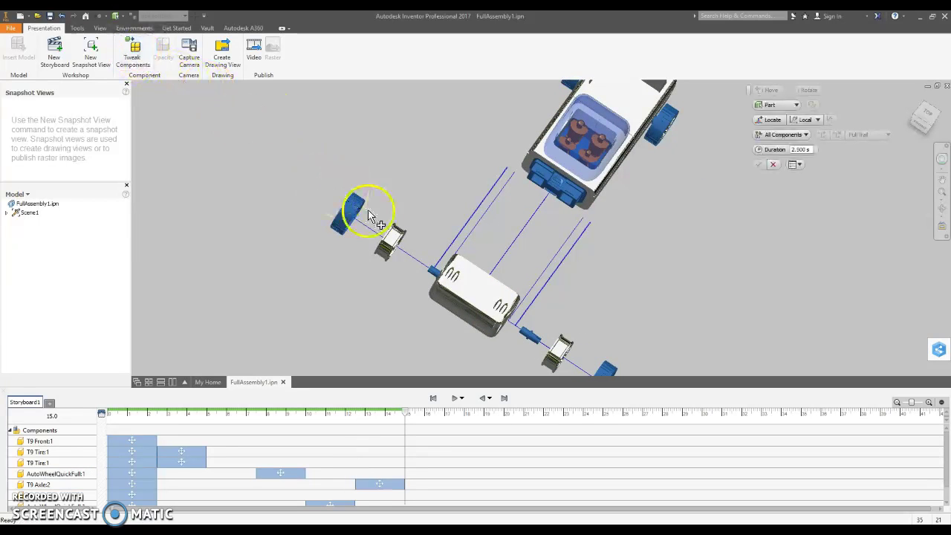
click(437, 275)
mouse_move(438, 276)
mouse_down()
mouse_move(458, 297)
mouse_move(449, 281)
mouse_up()
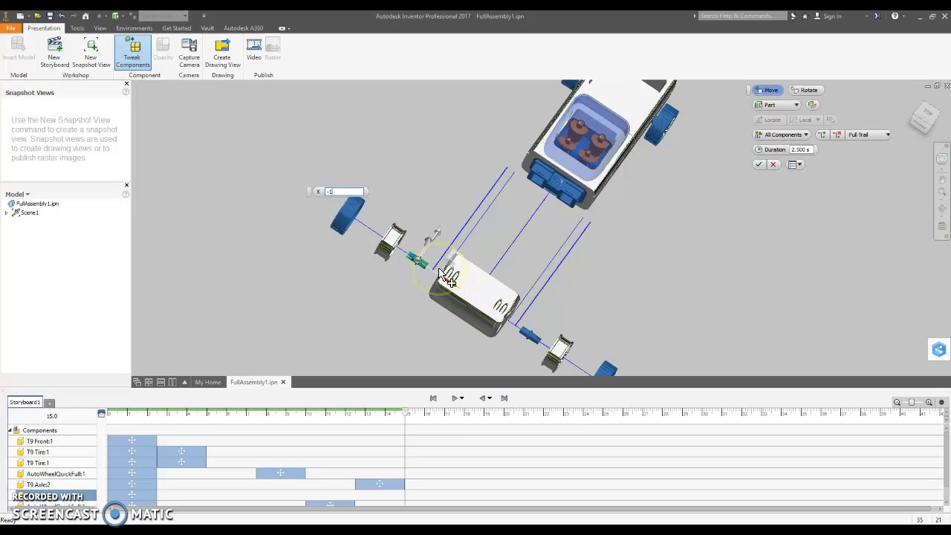
key(Return)
- Shift the storyboard actions so both wheel tweaks run together from 5 s and both axle tweaks run together from 7.5 s
scroll(320, 478, down, 1)
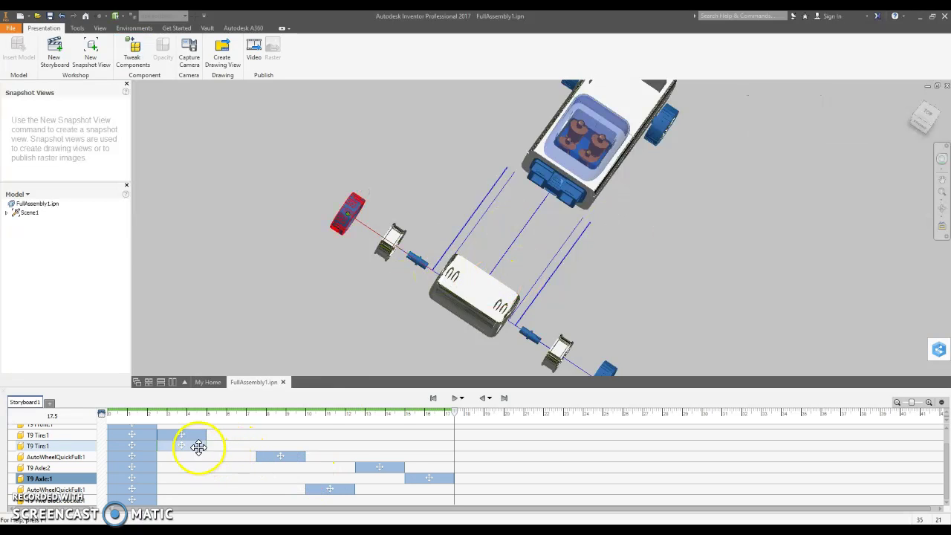
drag(275, 456, 231, 460)
drag(329, 491, 229, 499)
drag(375, 466, 278, 471)
drag(429, 479, 283, 478)
- Play the storyboard in reverse from the home view to review the tweak sequence, and return to its end
click(918, 102)
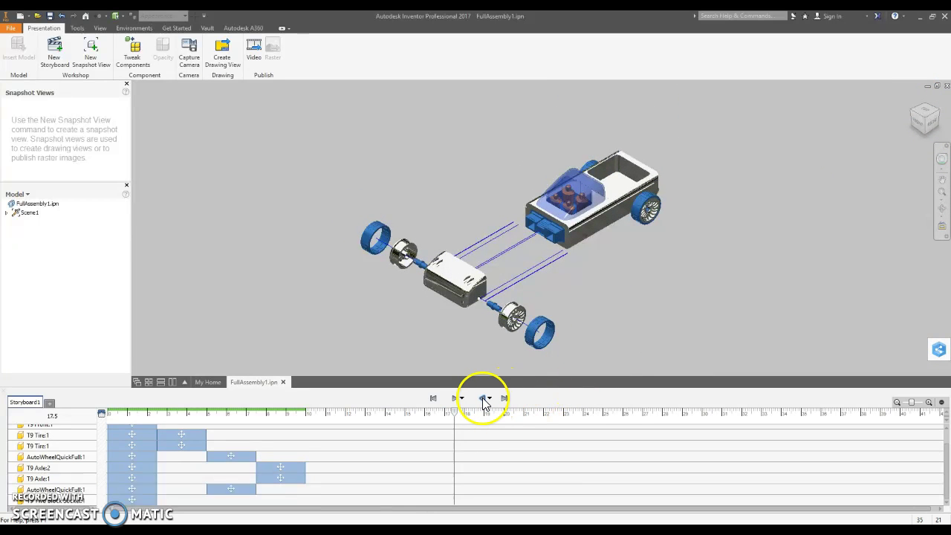
click(628, 319)
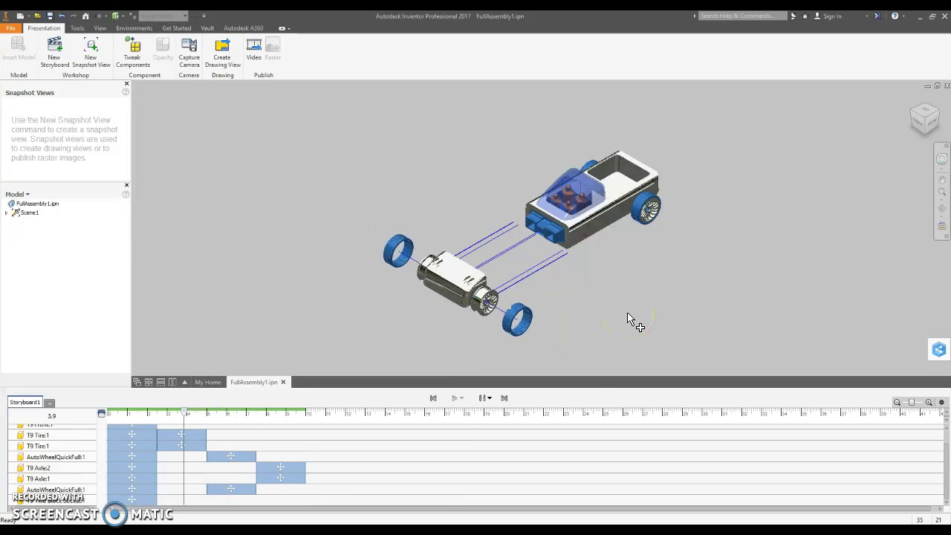
click(594, 308)
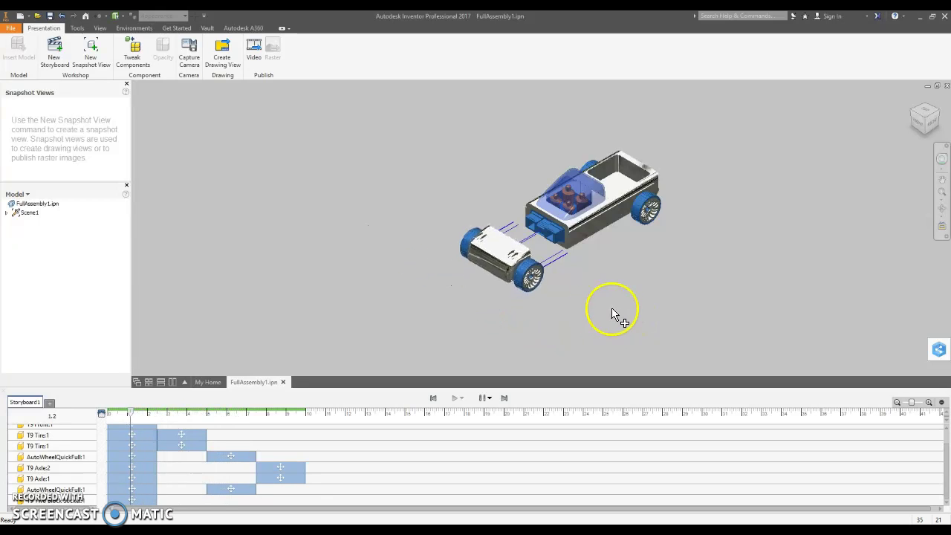
click(504, 399)
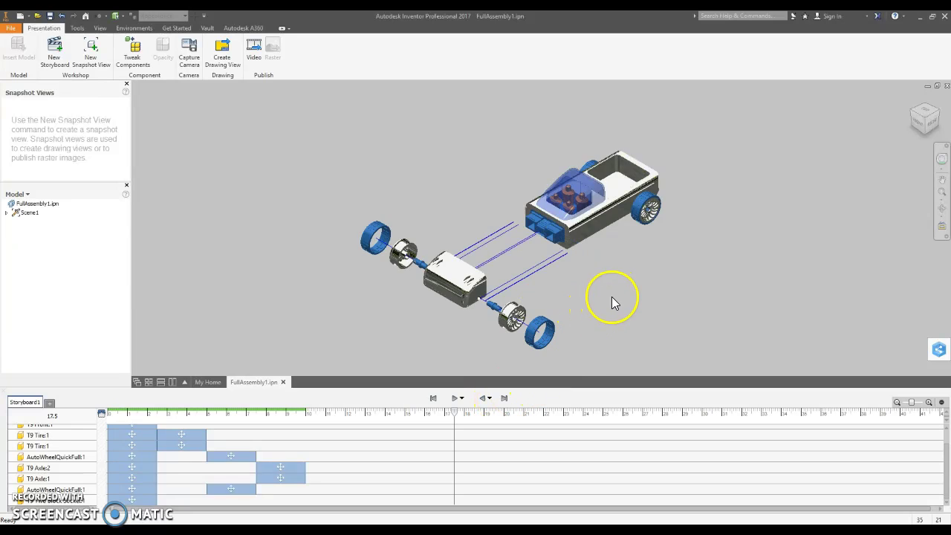
- Tweak the two block socket 2 in along the Y axis, out of the back of the front body
shift+middle_drag(612, 297, 525, 304)
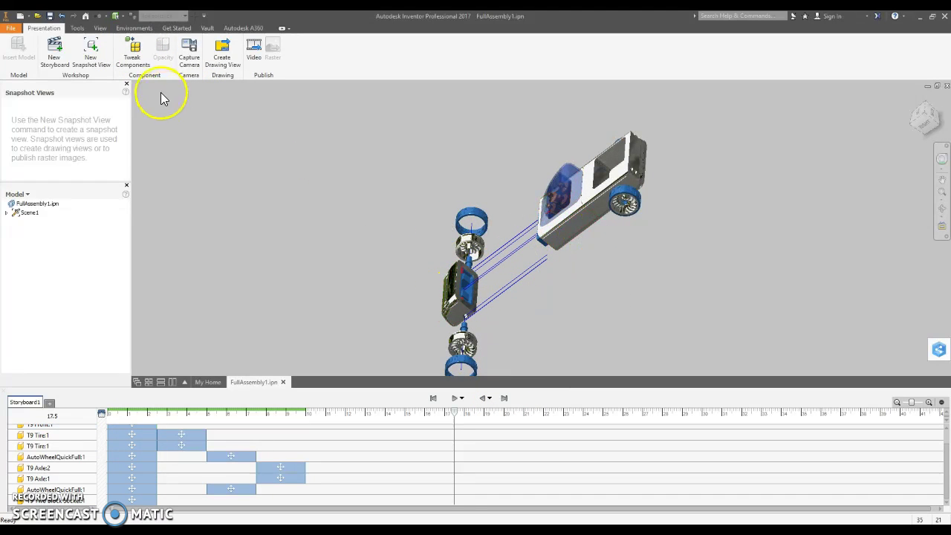
click(134, 53)
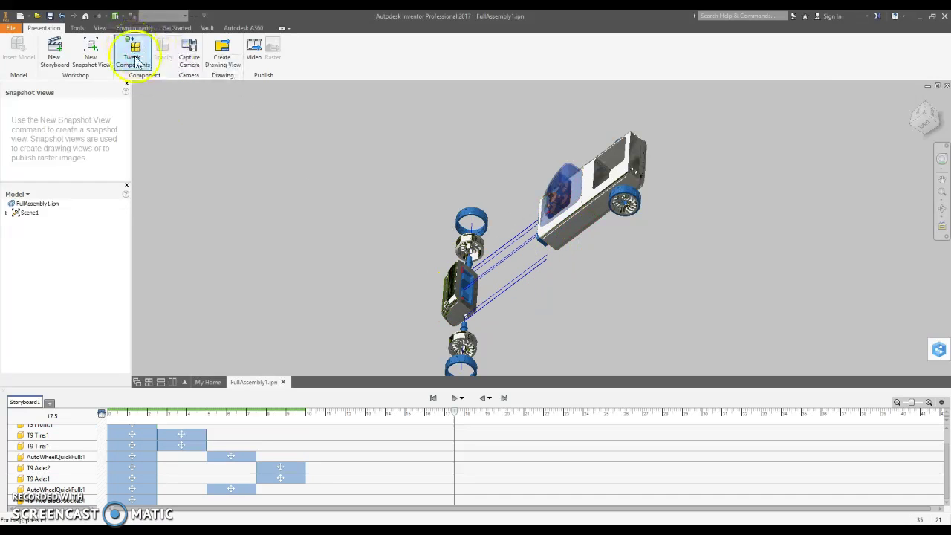
click(467, 297)
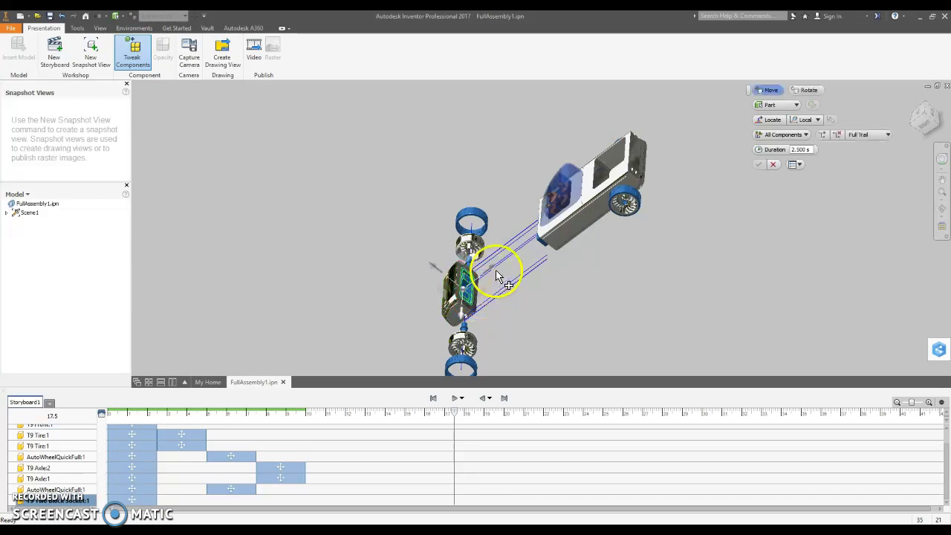
drag(495, 271, 518, 265)
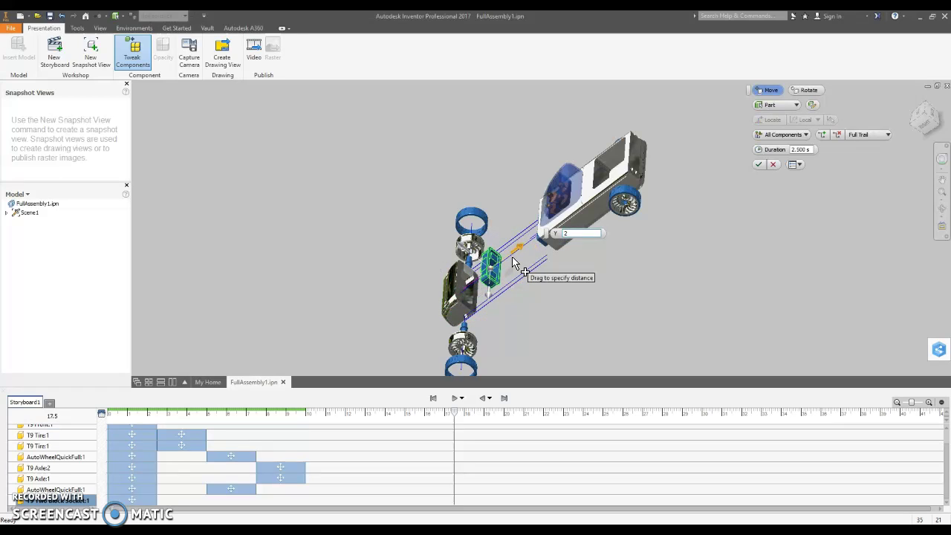
key(Return)
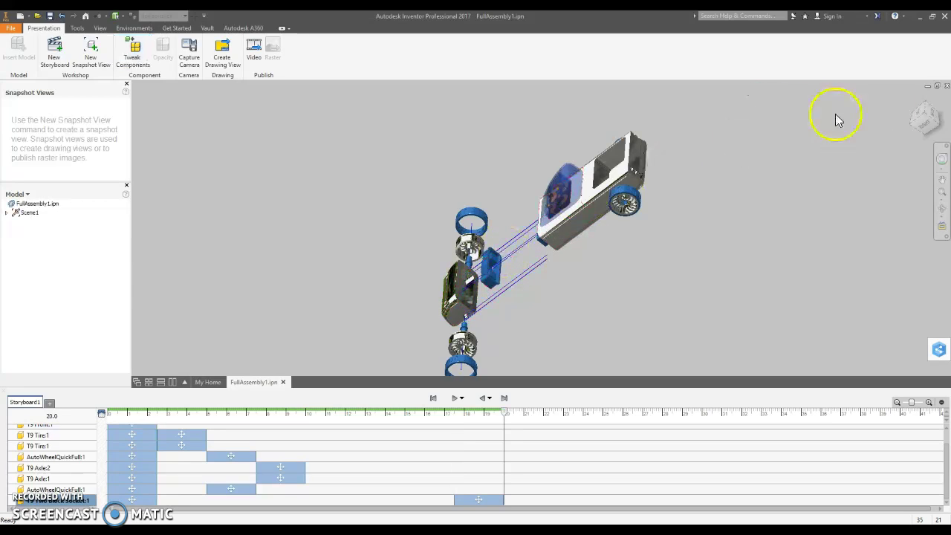
click(913, 102)
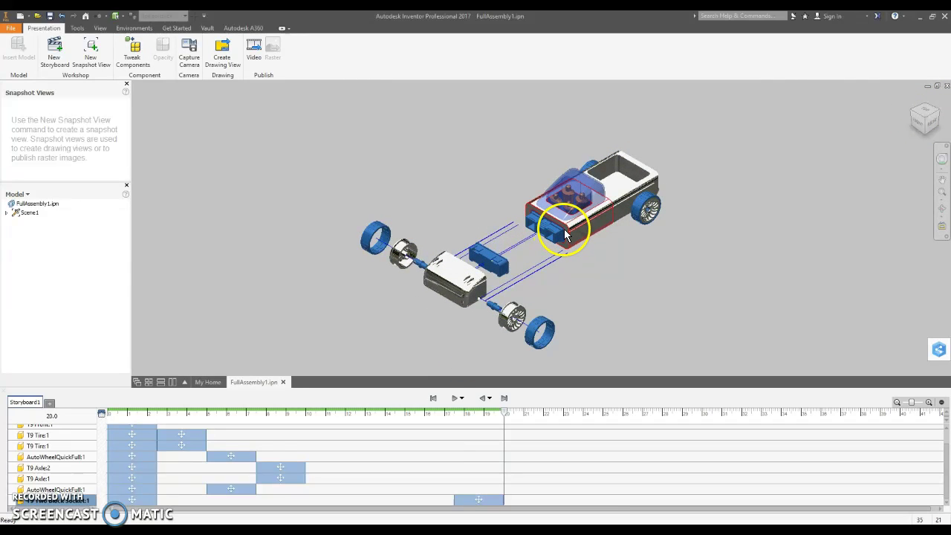
click(133, 52)
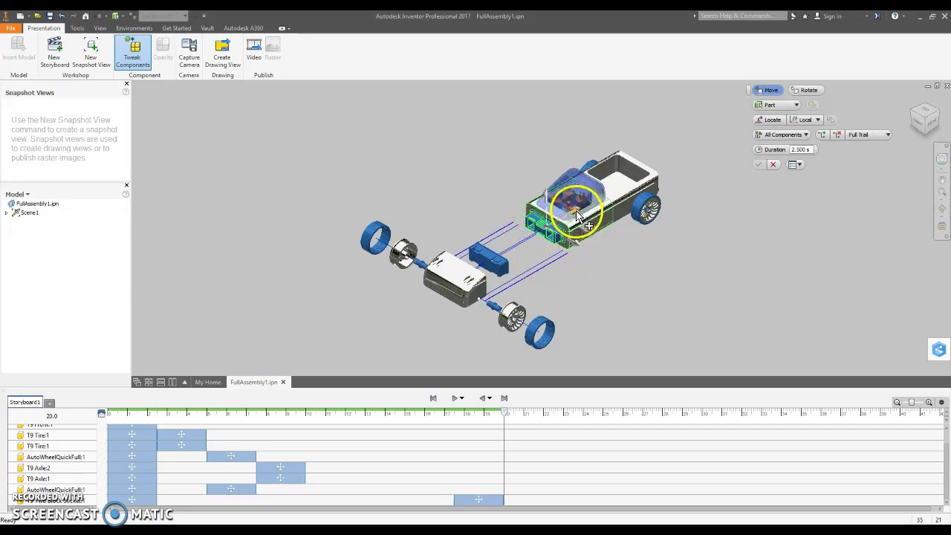
drag(577, 213, 555, 223)
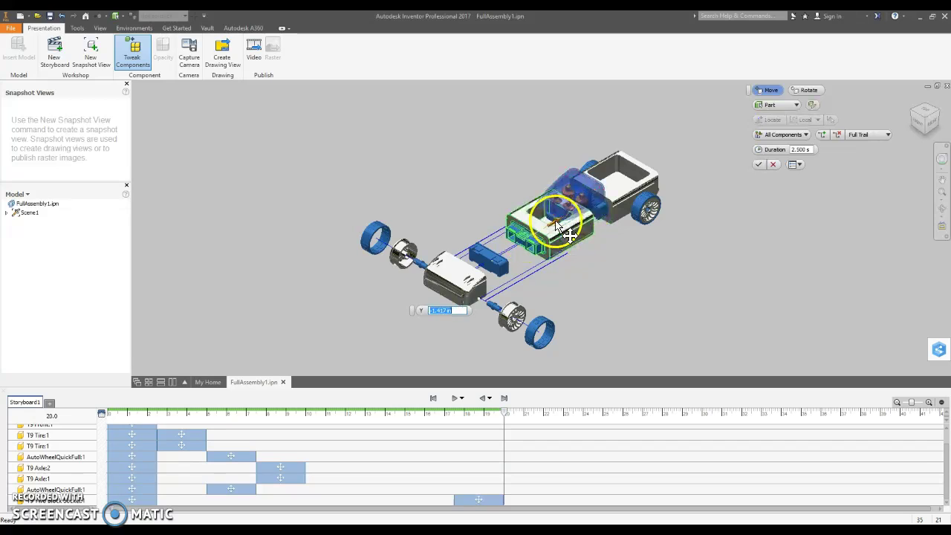
click(771, 166)
- Tweak the connector block at the front of the middle body by -2 in along the Y axis, toward the front section
click(132, 51)
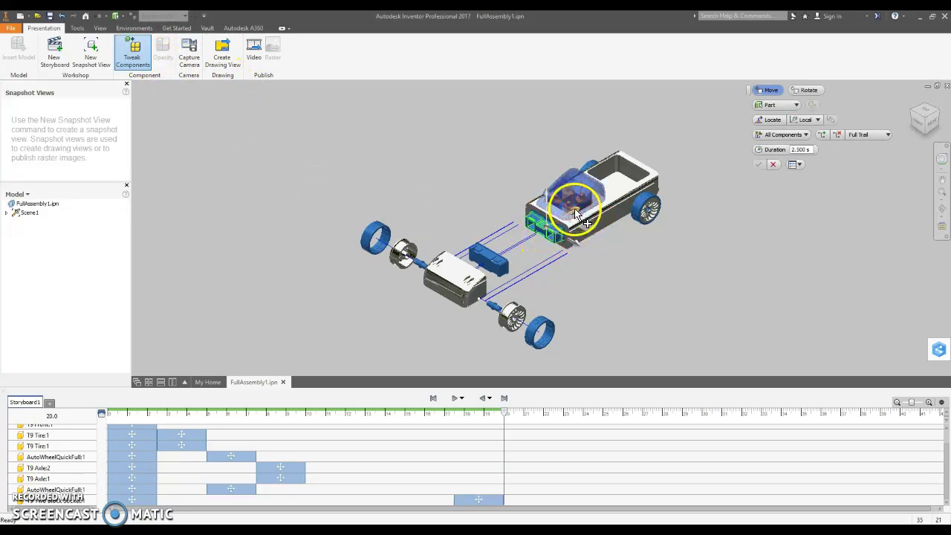
drag(575, 216, 551, 227)
key(BackSpace)
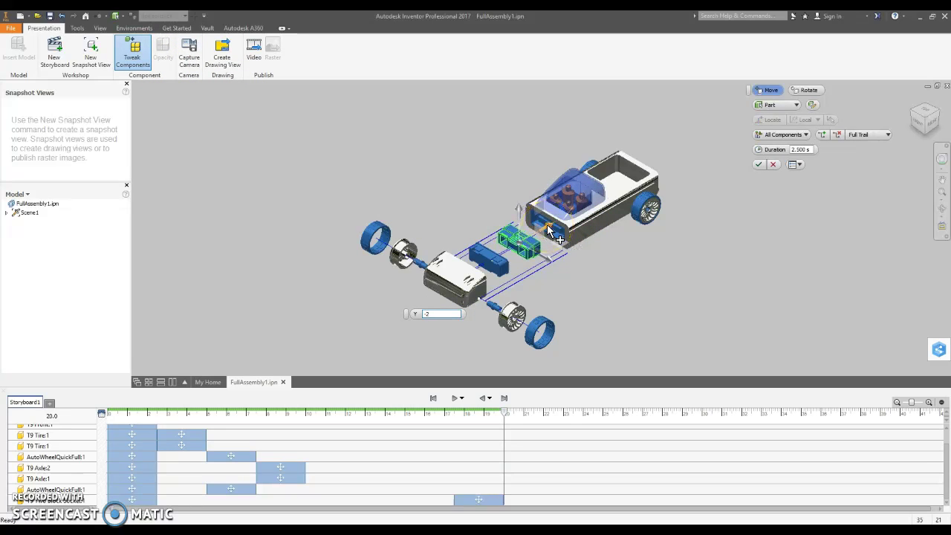
text(-2)
key(Return)
click(567, 231)
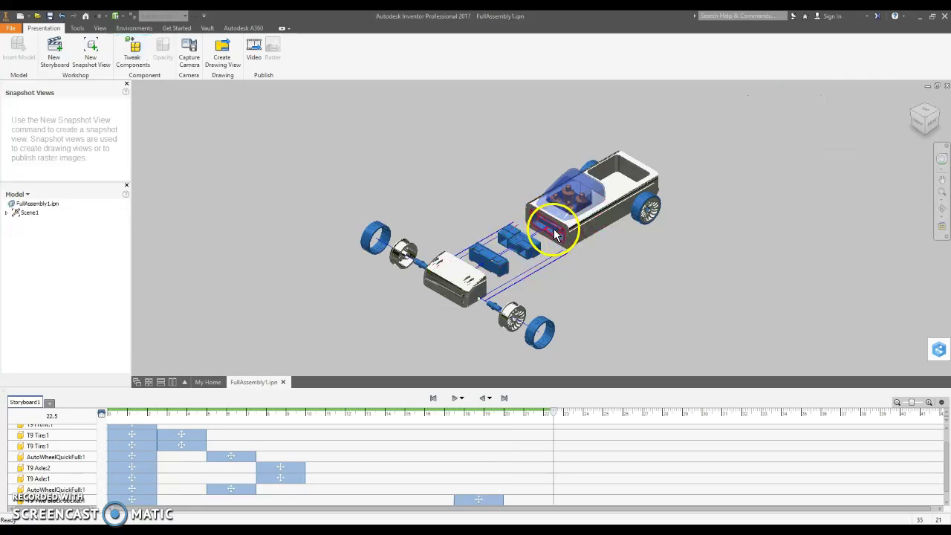
click(635, 285)
shift+middle_drag(635, 286, 671, 278)
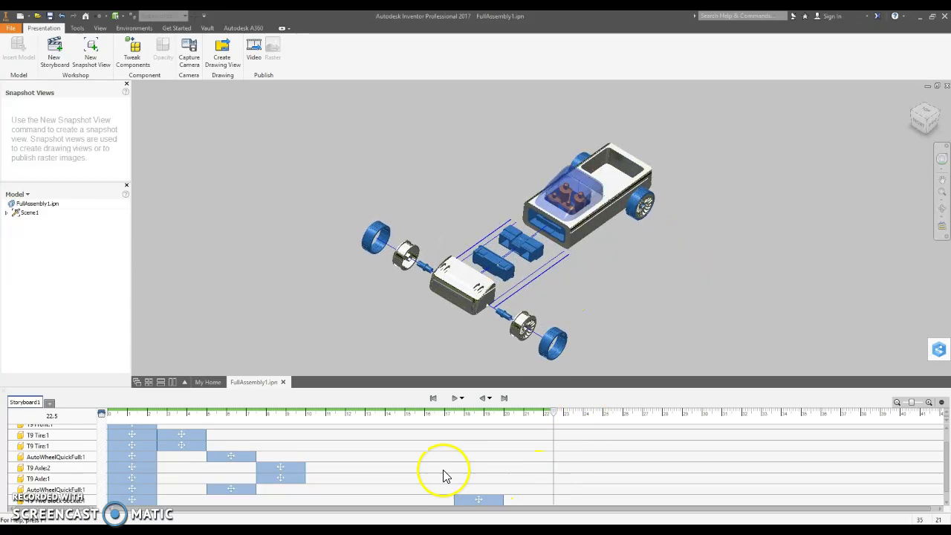
scroll(445, 472, down, 1)
scroll(470, 469, up, 2)
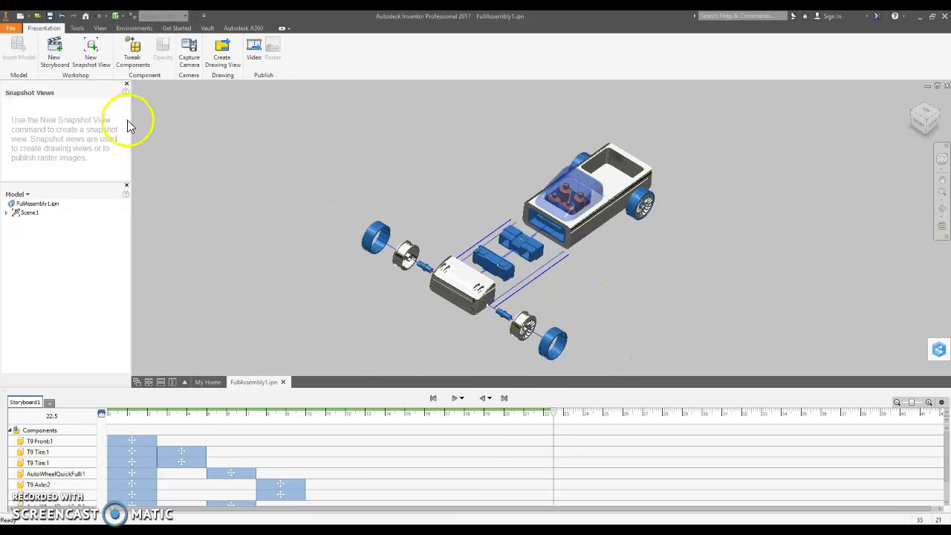
- Open the video publishing settings for the current storyboard
click(932, 126)
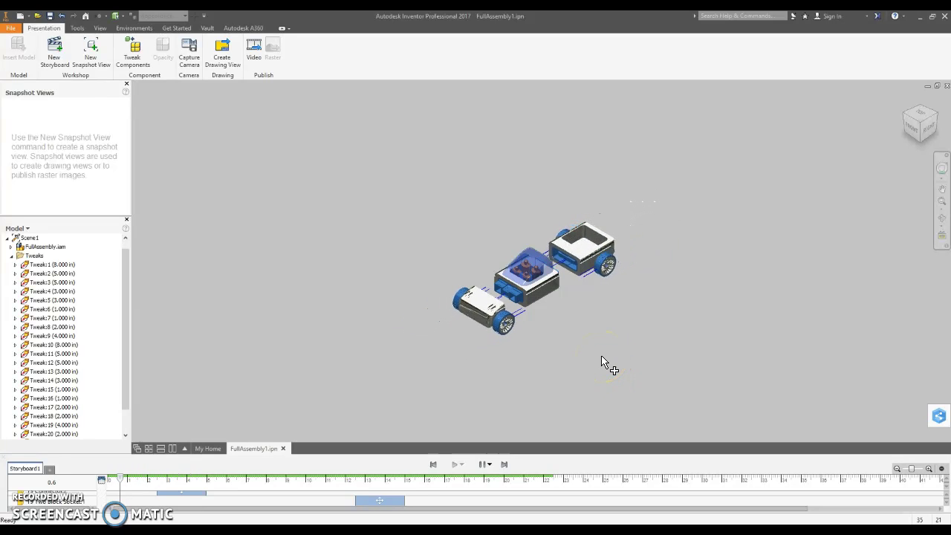
click(255, 50)
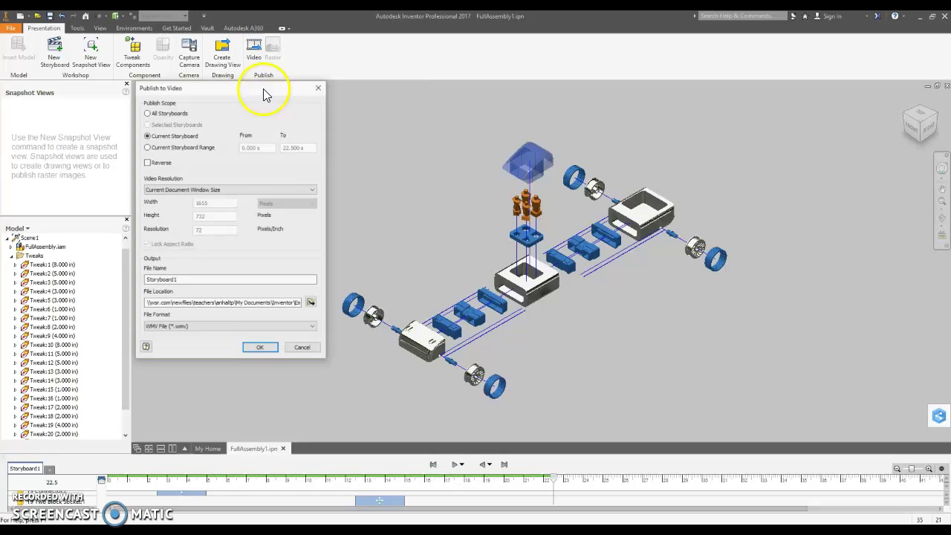